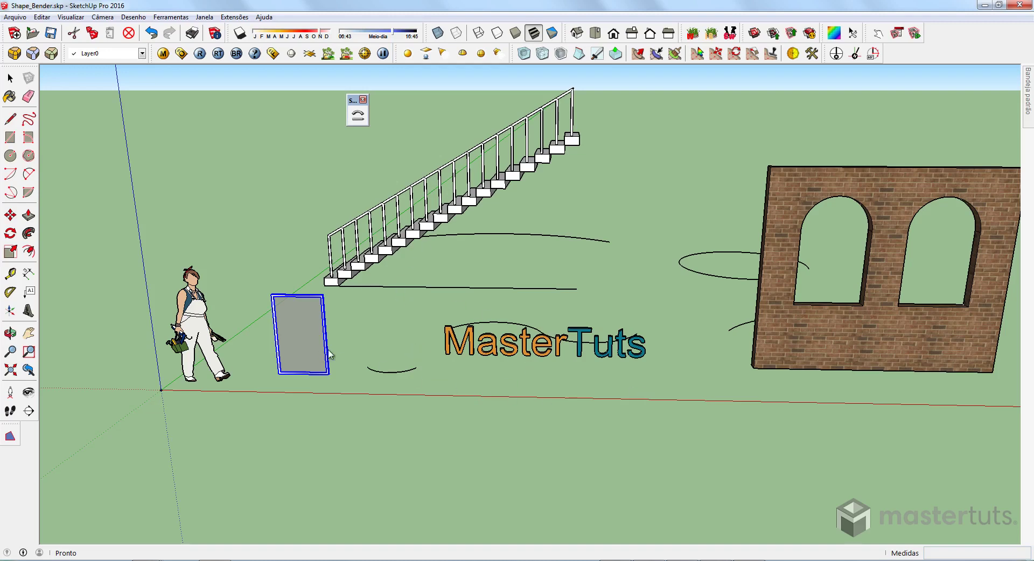
Examine the selected flat framed panel from several angles, including its alignment with the red axis and the nearby small arc
{"action": "scroll", "coordinate": [405, 276], "scroll_direction": "up", "scroll_amount": 5}
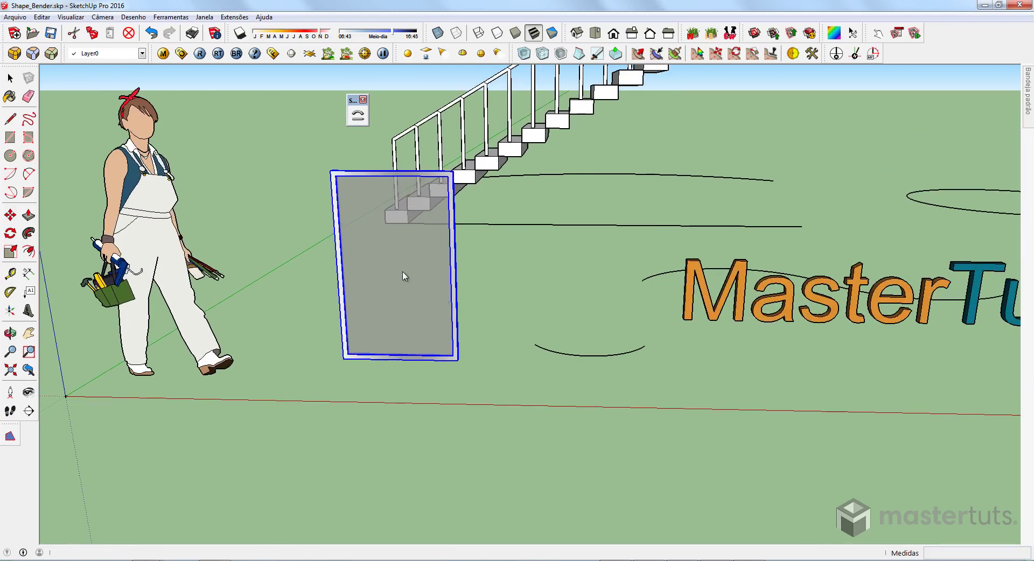
{"action": "middle_click_drag", "start_coordinate": [405, 277], "coordinate": [377, 372]}
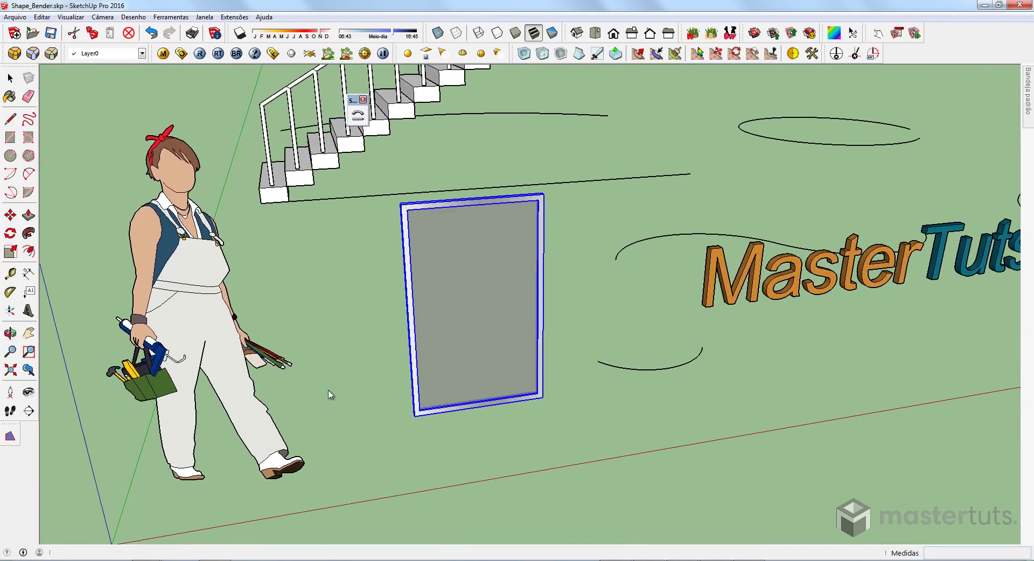
{"action": "middle_click_drag", "start_coordinate": [589, 362], "coordinate": [444, 358]}
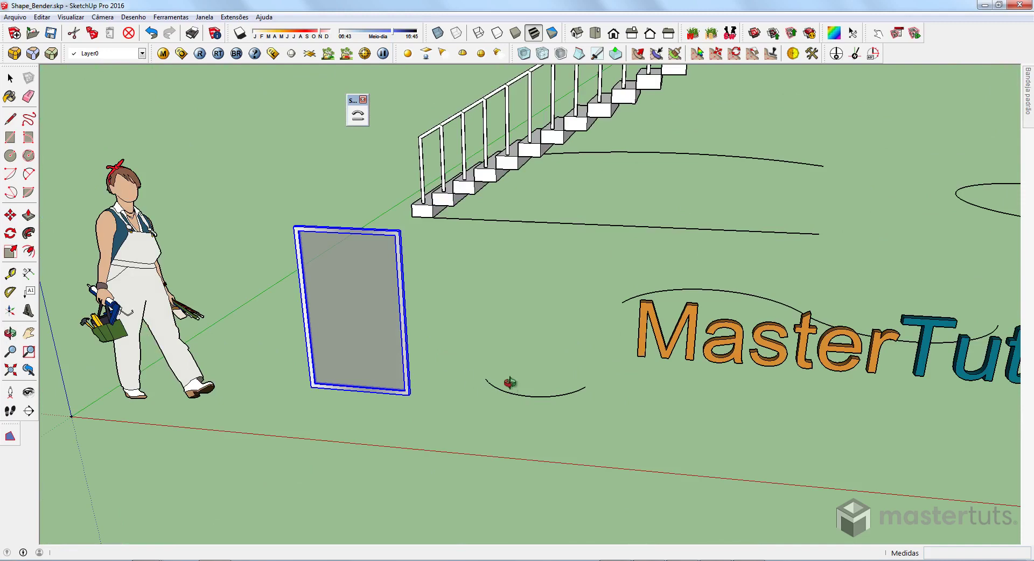
{"action": "middle_click_drag", "start_coordinate": [505, 381], "coordinate": [488, 464]}
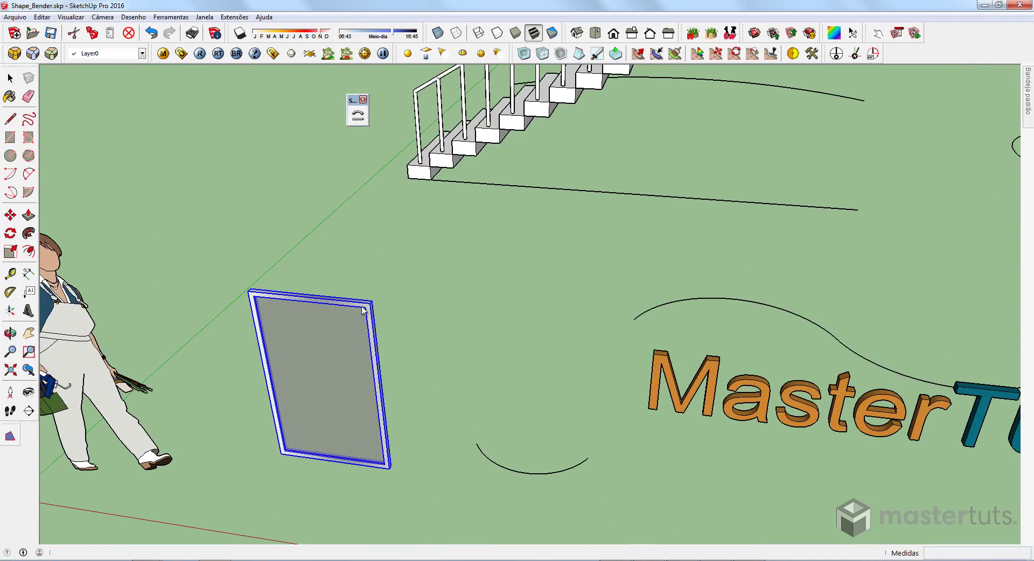
{"action": "middle_click_drag", "start_coordinate": [364, 346], "coordinate": [358, 344]}
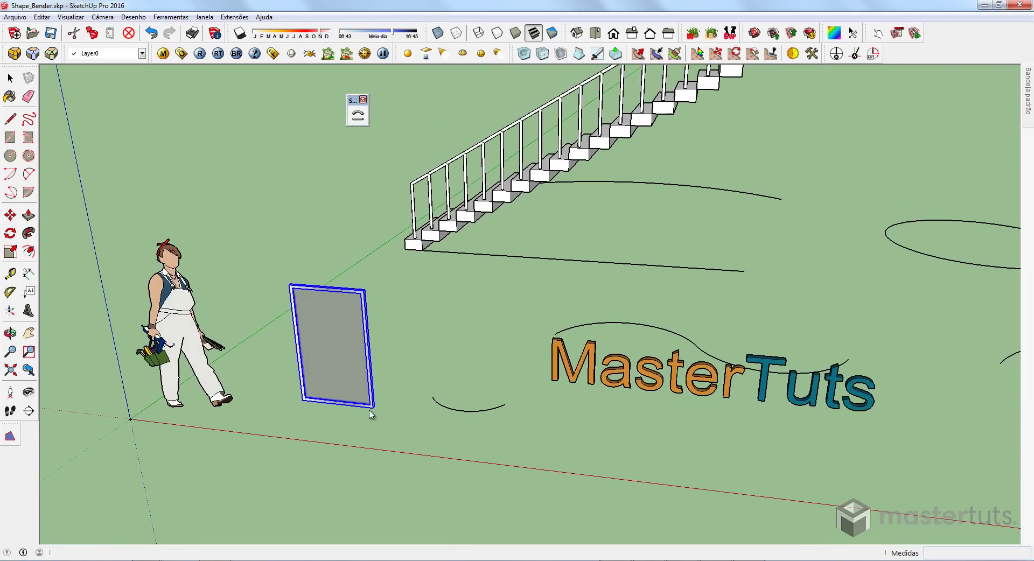
{"action": "scroll", "coordinate": [371, 416], "scroll_direction": "up", "scroll_amount": 2}
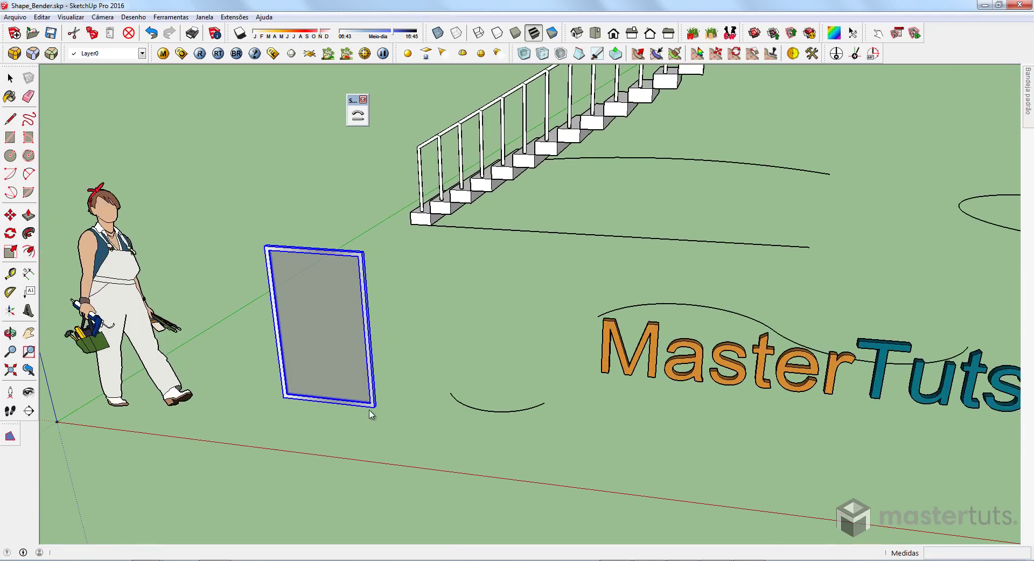
{"action": "middle_click_drag", "start_coordinate": [374, 383], "coordinate": [401, 373]}
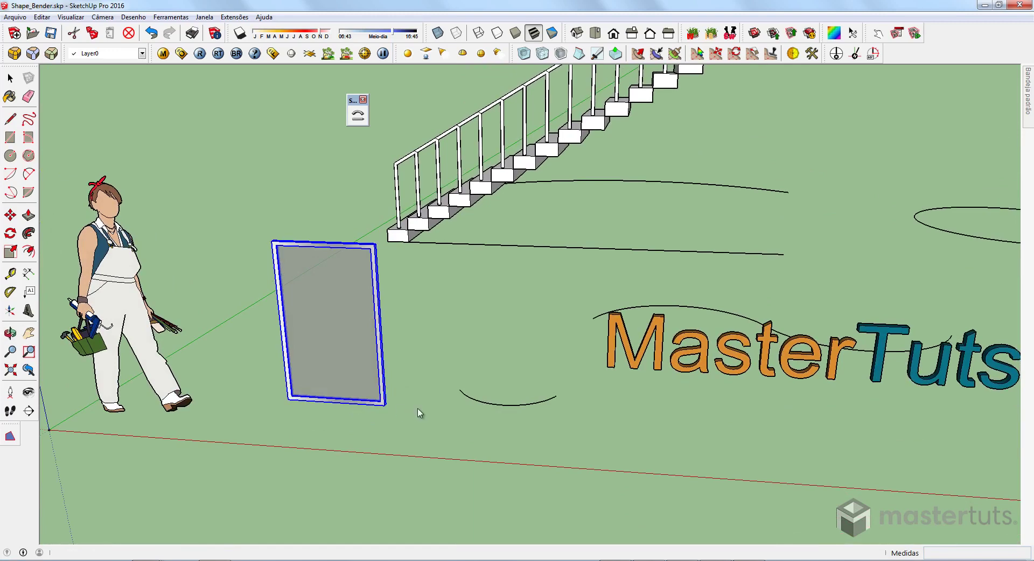
{"action": "scroll", "coordinate": [420, 416], "scroll_direction": "down", "scroll_amount": 1}
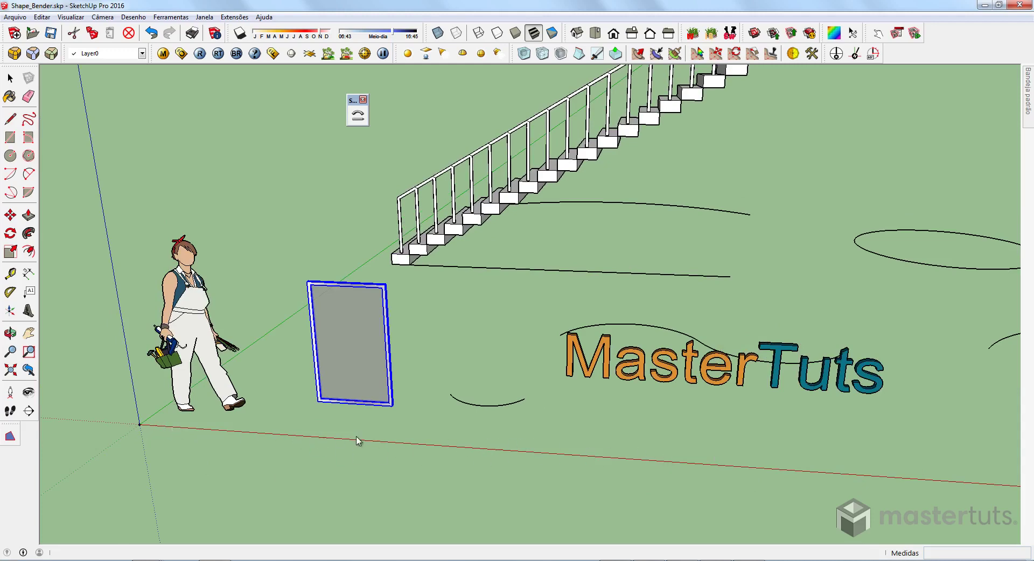
{"action": "middle_click_drag", "start_coordinate": [449, 423], "coordinate": [395, 370]}
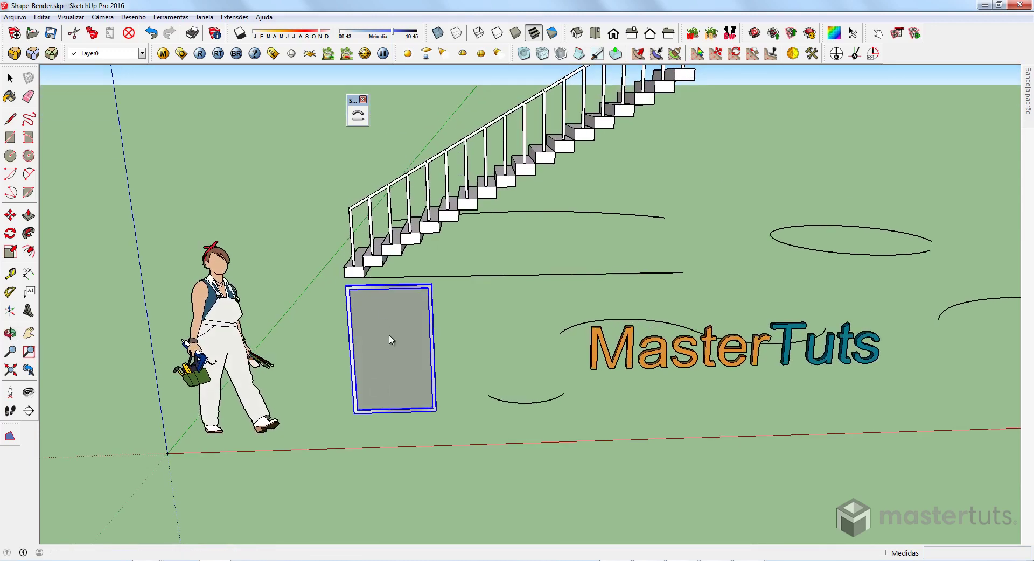
{"action": "middle_click_drag", "start_coordinate": [403, 413], "coordinate": [384, 448]}
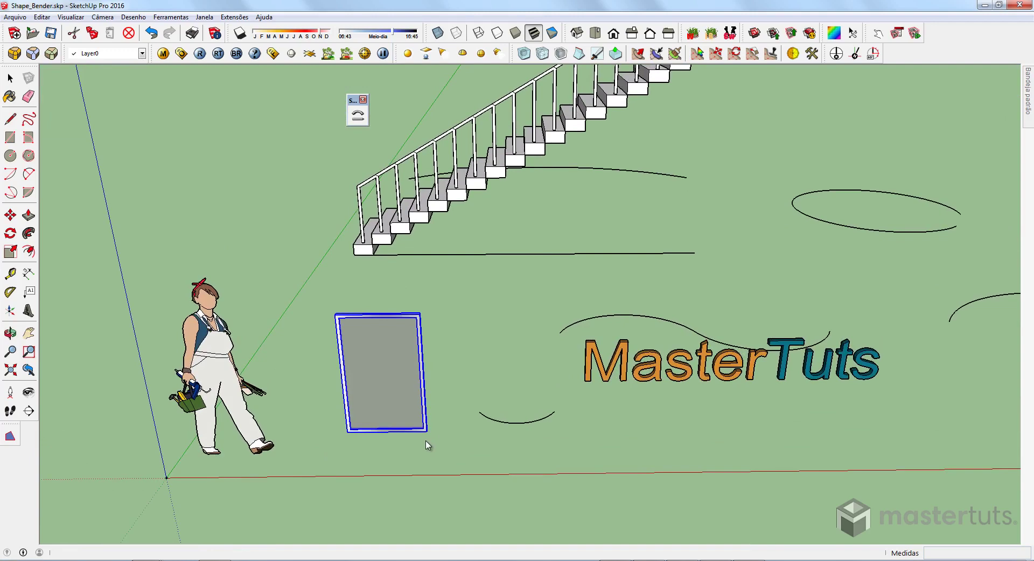
Draw a straight line along the framed panel's bottom front edge, from corner to corner and parallel to the red axis
{"action": "scroll", "coordinate": [409, 446], "scroll_direction": "up", "scroll_amount": 2}
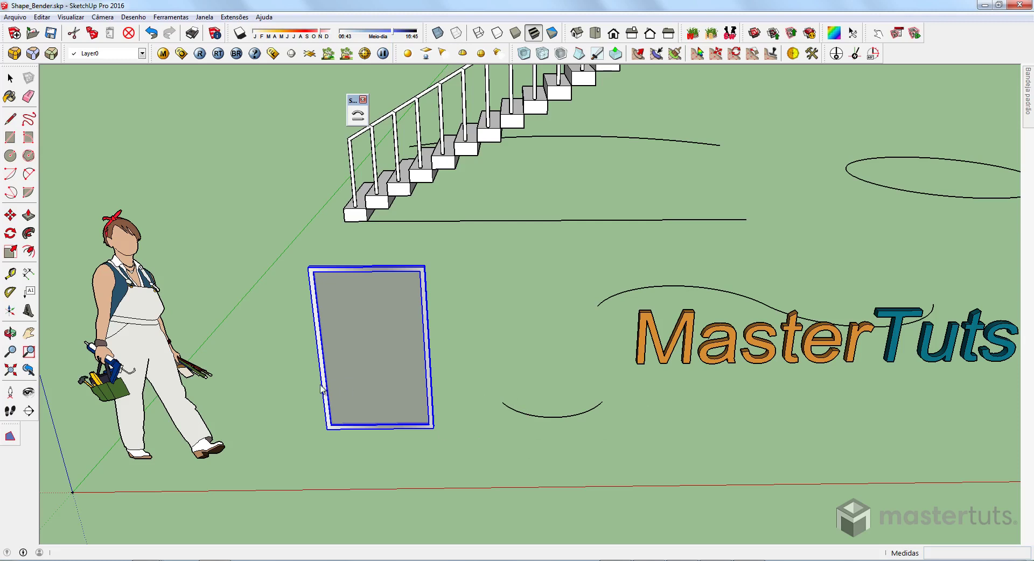
{"action": "left_click", "coordinate": [9, 118]}
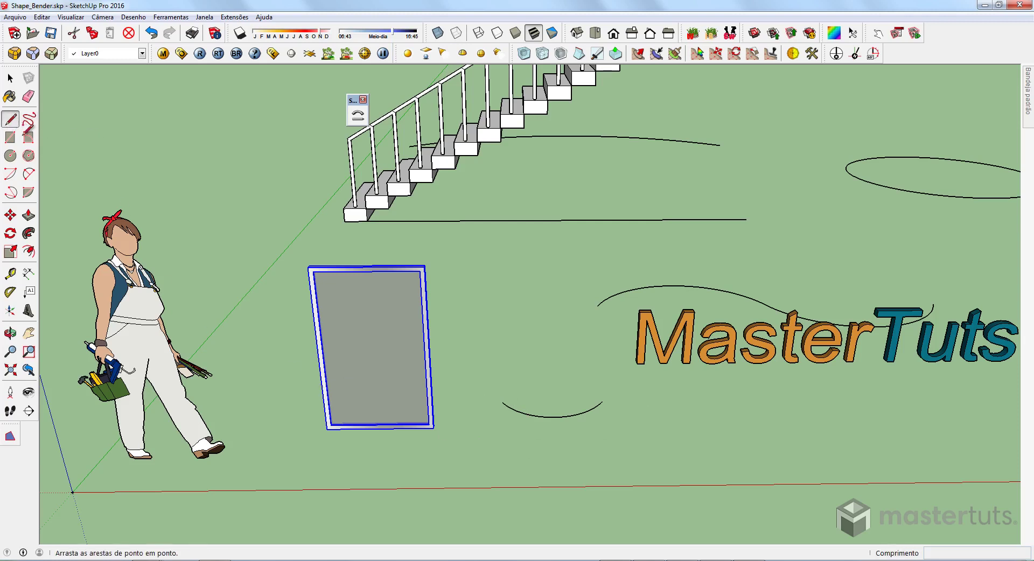
{"action": "left_click", "coordinate": [328, 429]}
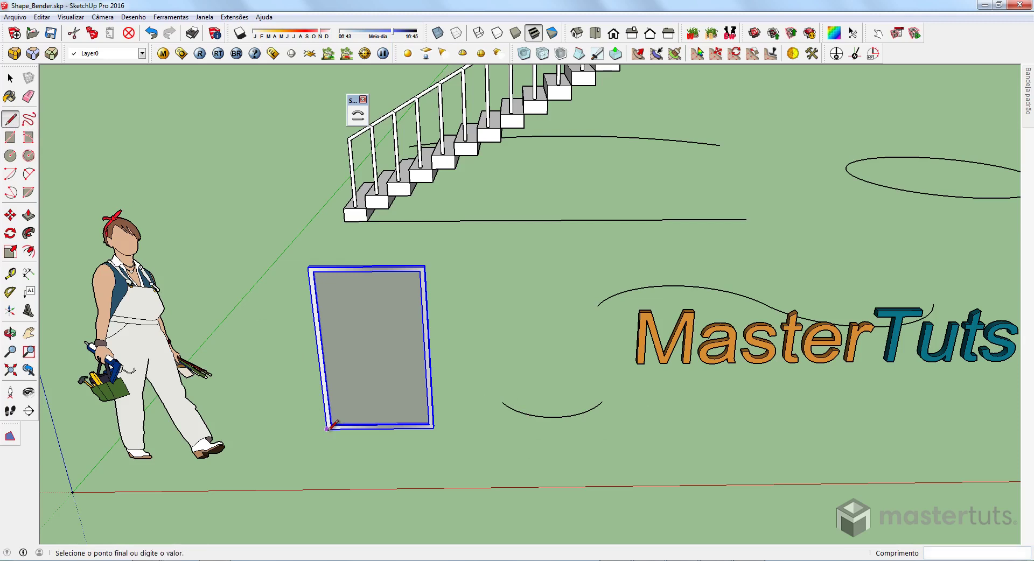
{"action": "left_click", "coordinate": [433, 428]}
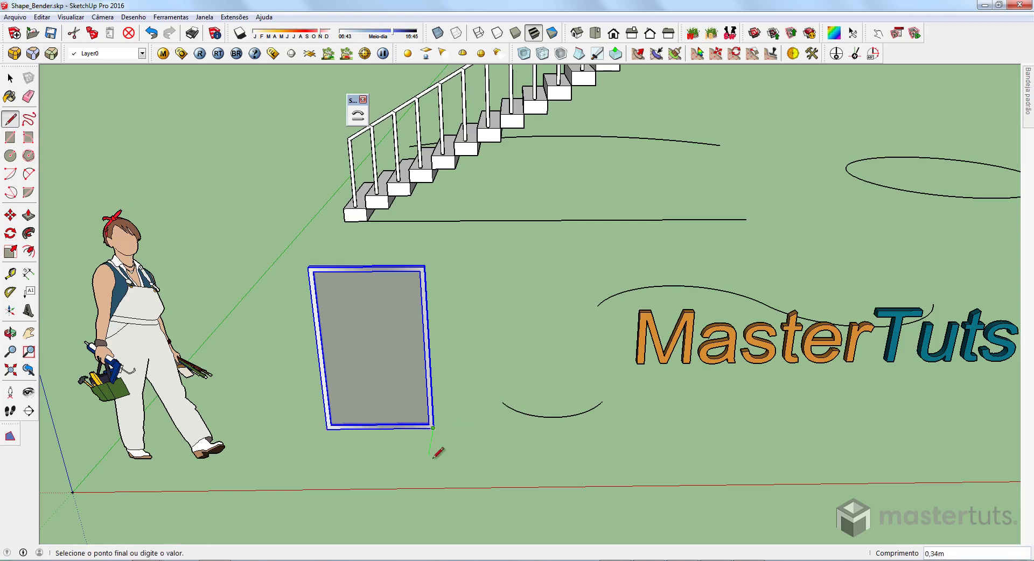
{"action": "key", "text": "space"}
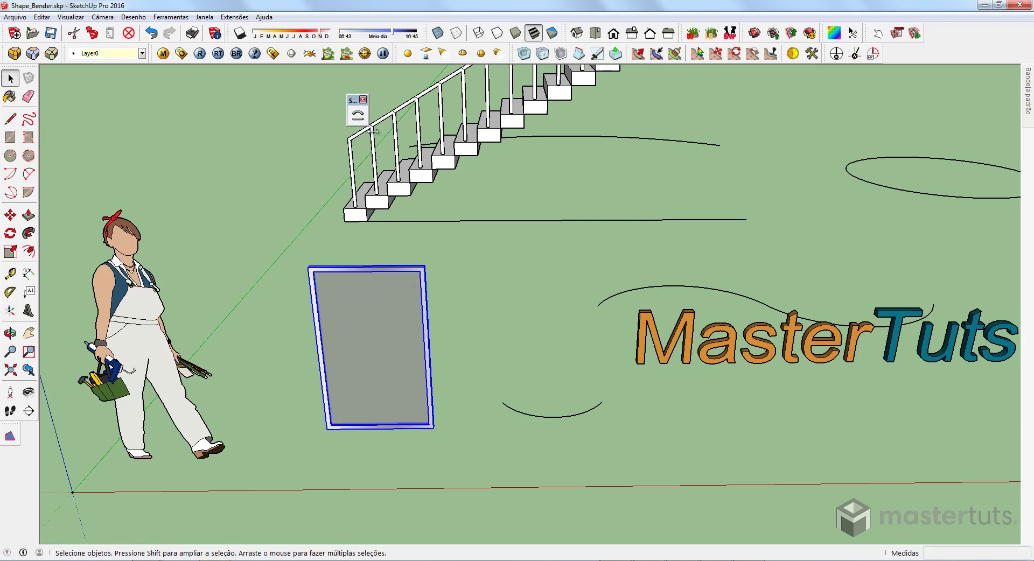
Bend the selected framed panel with Shape Bender, using its base line as the reference line and the small arc beside it as the curve
{"action": "left_click", "coordinate": [360, 119]}
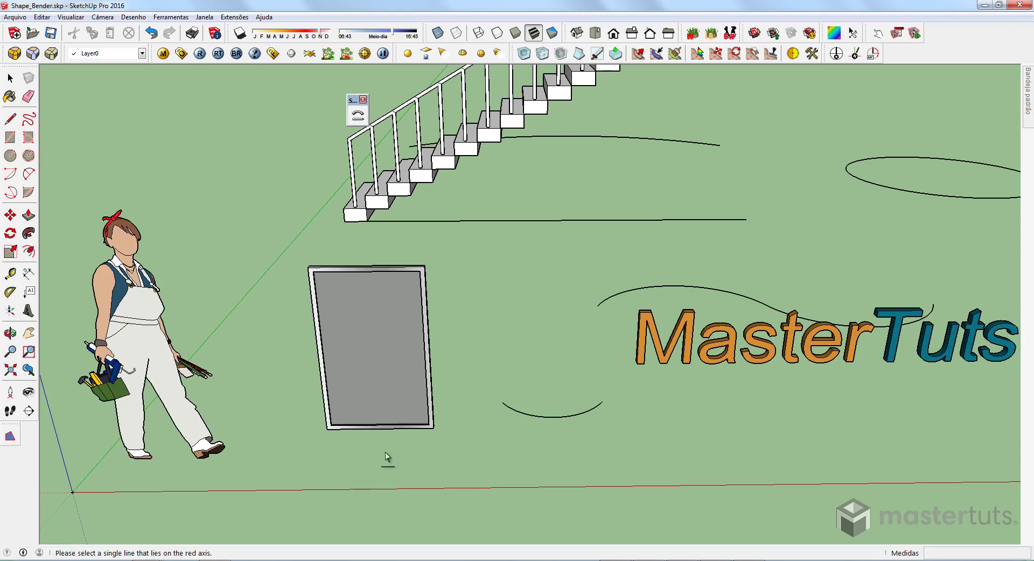
{"action": "left_click", "coordinate": [380, 429]}
{"action": "left_click", "coordinate": [555, 419]}
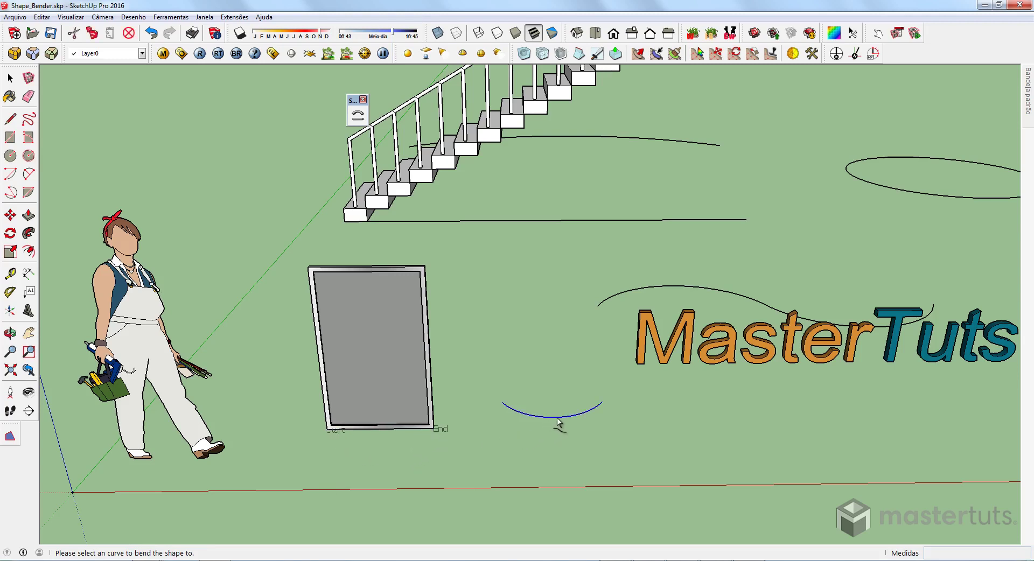
{"action": "left_click", "coordinate": [558, 424]}
{"action": "left_click", "coordinate": [562, 420]}
{"action": "left_click", "coordinate": [562, 419]}
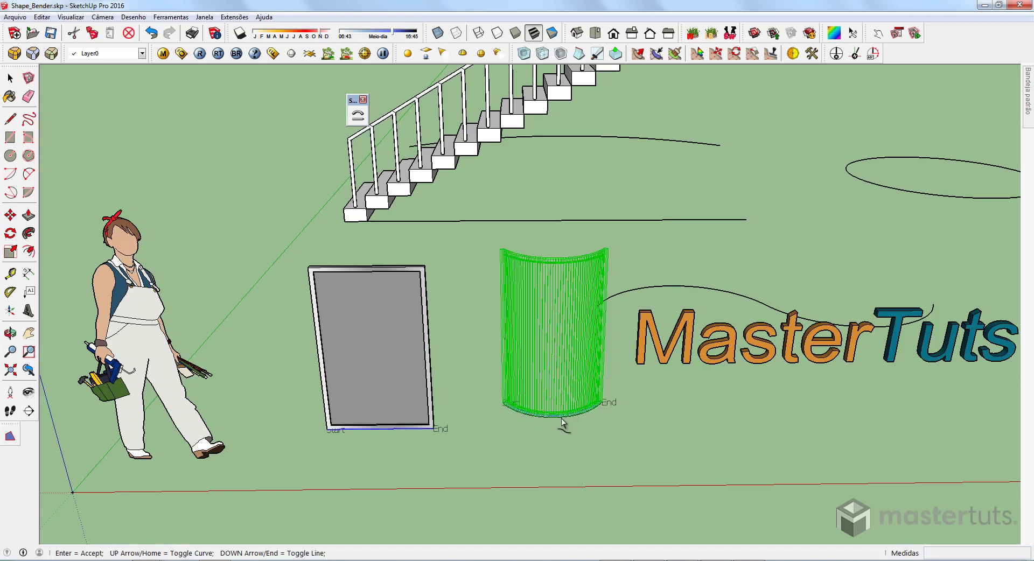
{"action": "key", "text": "Return"}
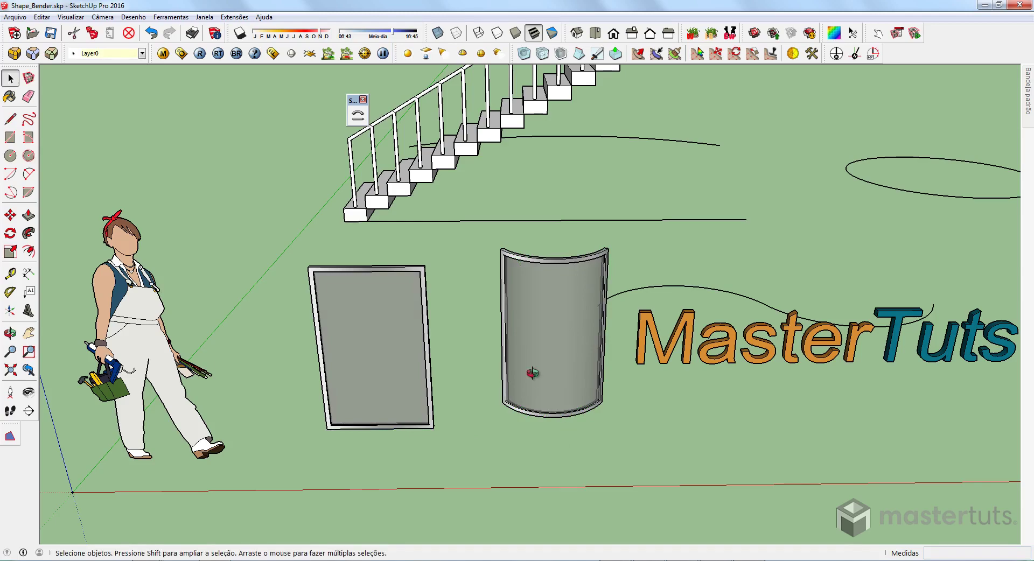
Inspect the curved panel beside the flat original from above, from the side and near ground level
{"action": "middle_click_drag", "start_coordinate": [531, 388], "coordinate": [391, 365]}
{"action": "scroll", "coordinate": [454, 267], "scroll_direction": "up", "scroll_amount": 1}
{"action": "scroll", "coordinate": [463, 258], "scroll_direction": "up", "scroll_amount": 2}
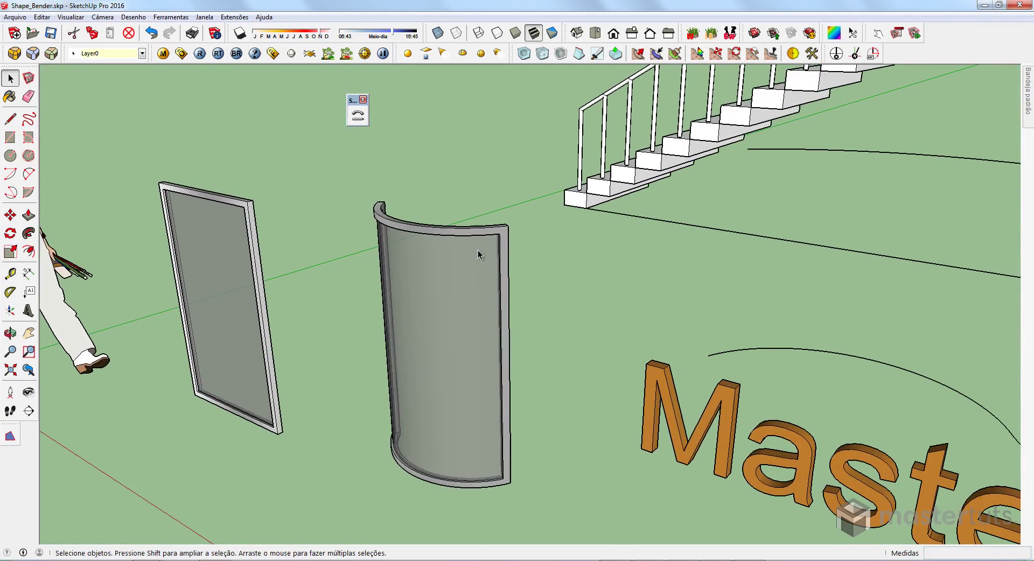
{"action": "scroll", "coordinate": [485, 291], "scroll_direction": "down", "scroll_amount": 2}
{"action": "middle_click_drag", "start_coordinate": [490, 324], "coordinate": [557, 139]}
{"action": "scroll", "coordinate": [423, 247], "scroll_direction": "up", "scroll_amount": 3}
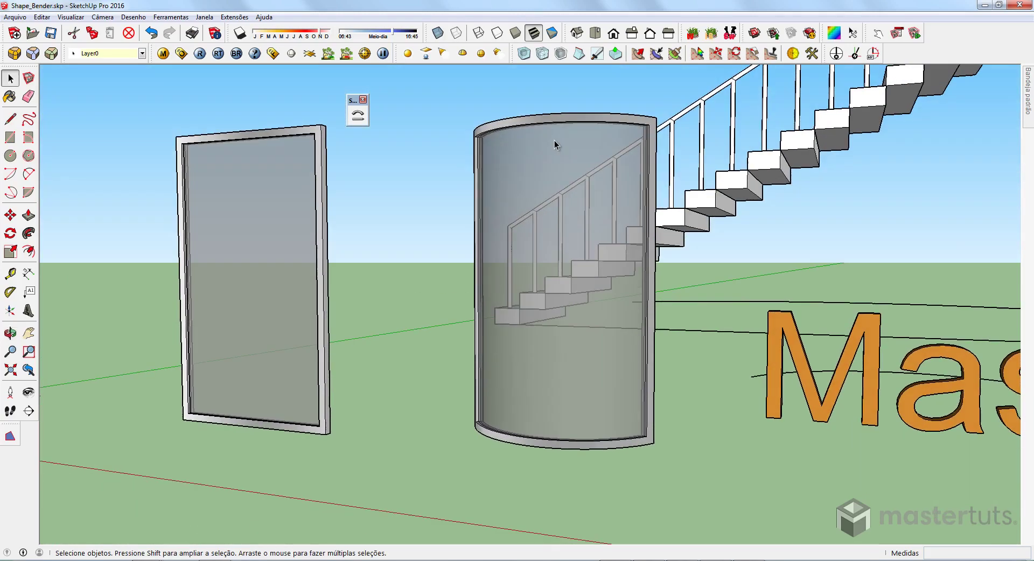
{"action": "middle_click_drag", "start_coordinate": [575, 323], "coordinate": [522, 438]}
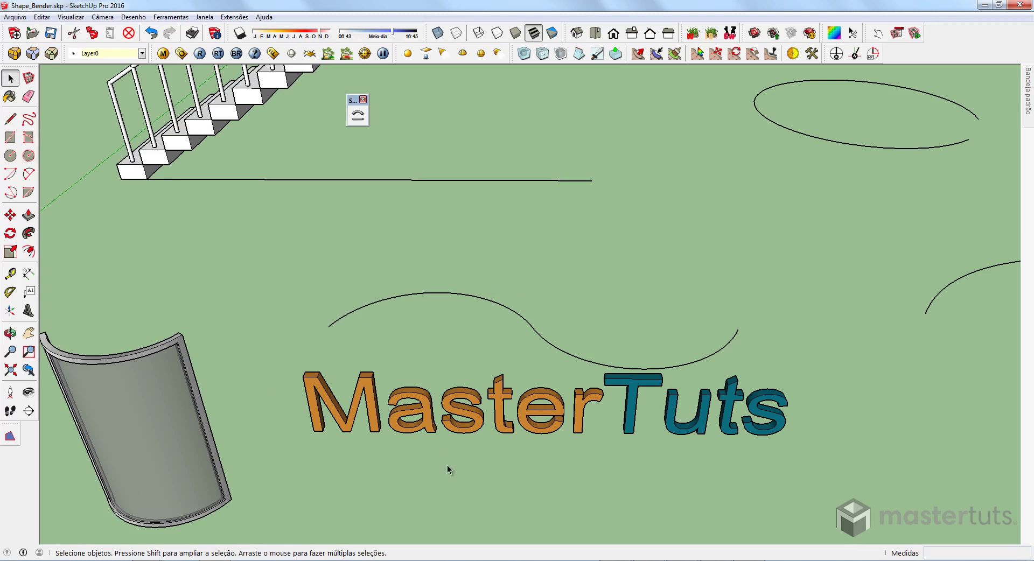
Draw a line about 3.04 m long along the base of the 3D MasterTuts text, parallel to the red axis
{"action": "middle_click_drag", "start_coordinate": [447, 466], "coordinate": [438, 427]}
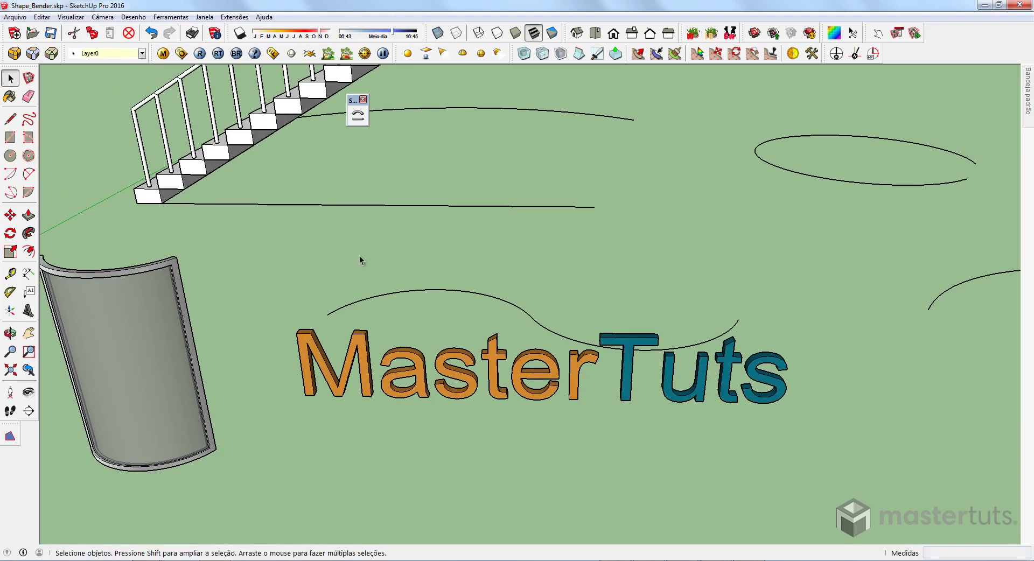
{"action": "left_click", "coordinate": [10, 120]}
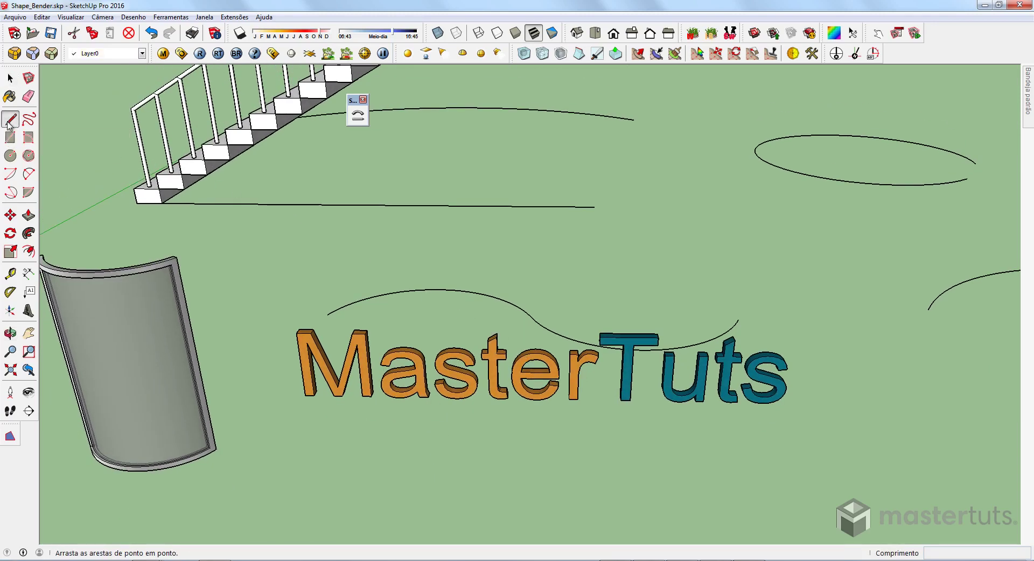
{"action": "left_click", "coordinate": [305, 395]}
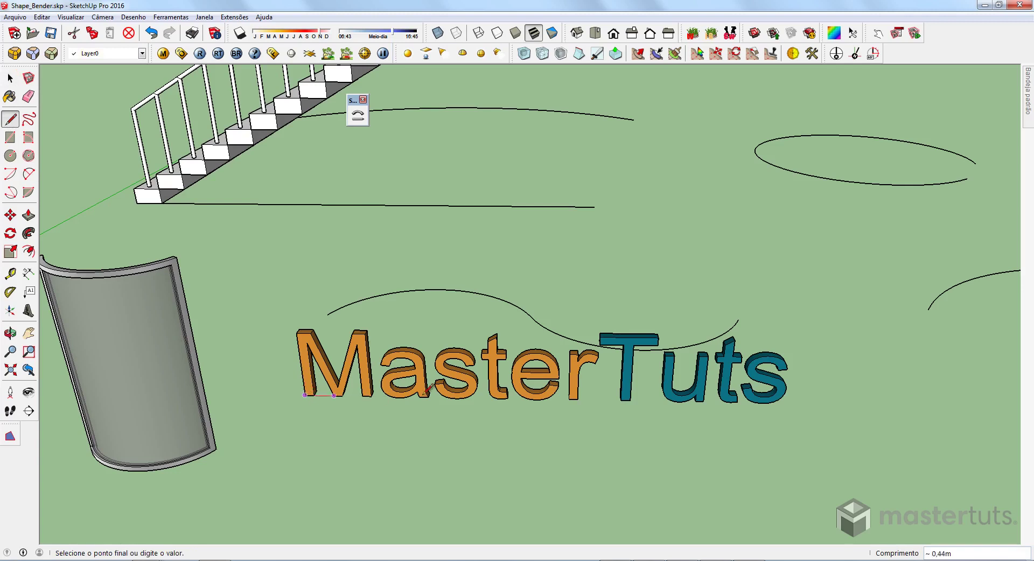
{"action": "left_click", "coordinate": [774, 402]}
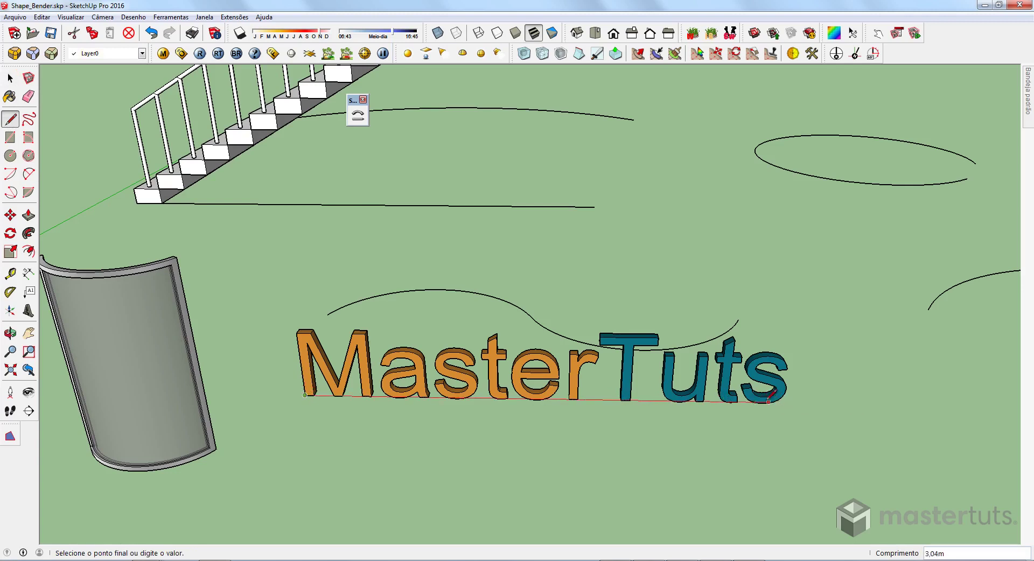
{"action": "key", "text": "space"}
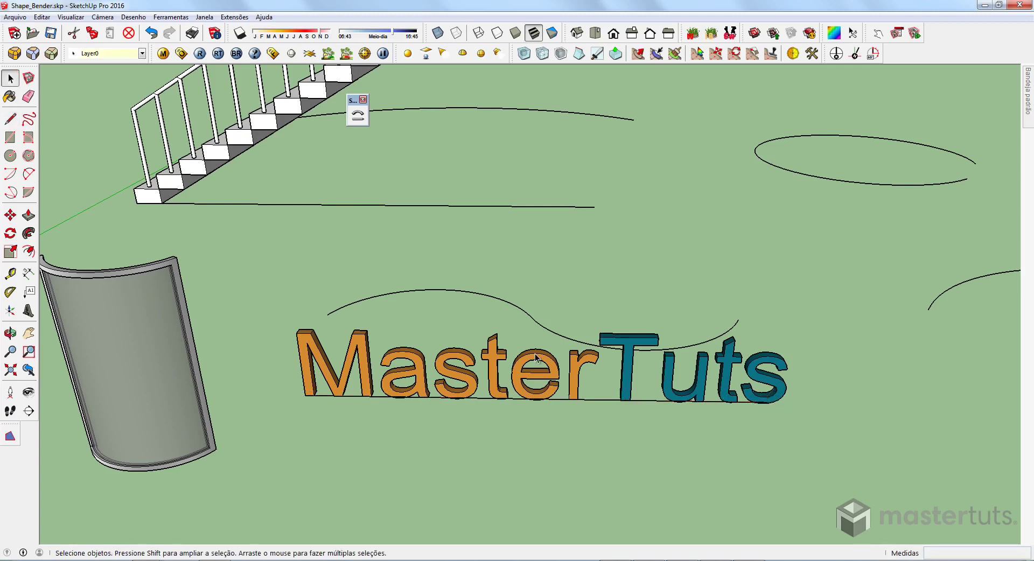
Bend the MasterTuts text group with Shape Bender, using its base line as the reference line and the S-shaped curve behind it as the path
{"action": "left_click", "coordinate": [536, 358]}
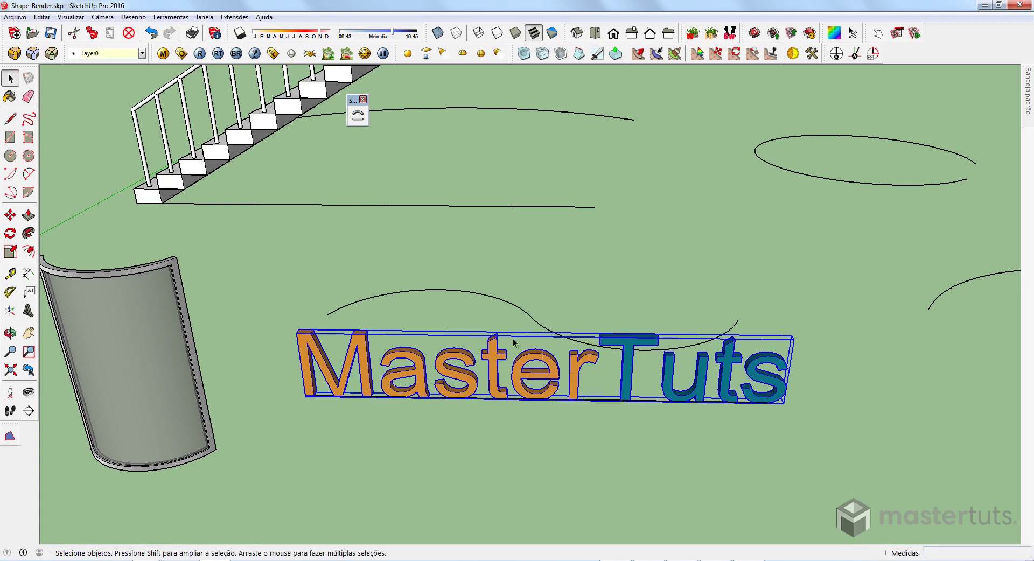
{"action": "left_click", "coordinate": [358, 115]}
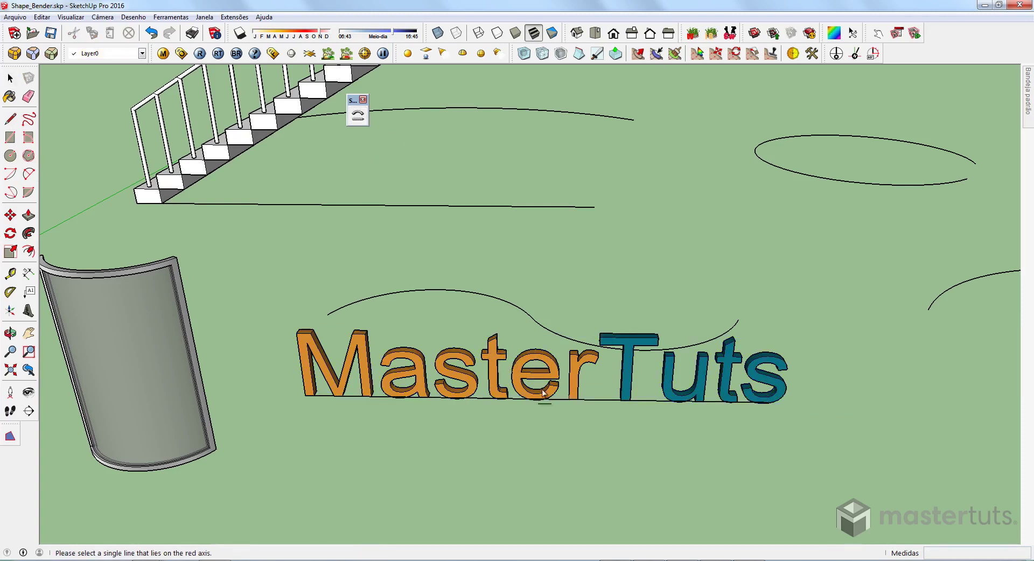
{"action": "left_click", "coordinate": [573, 403]}
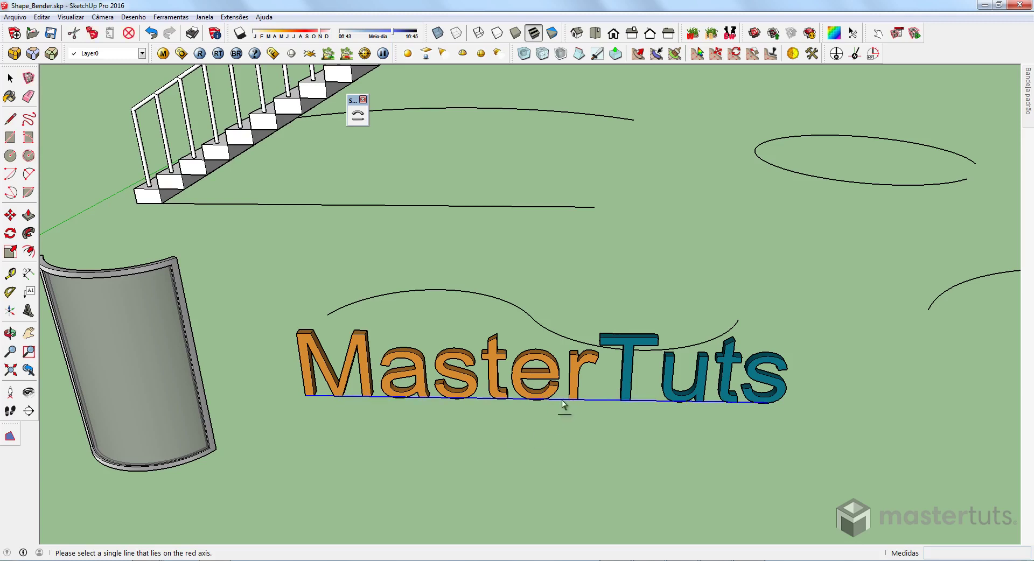
{"action": "left_click", "coordinate": [564, 403]}
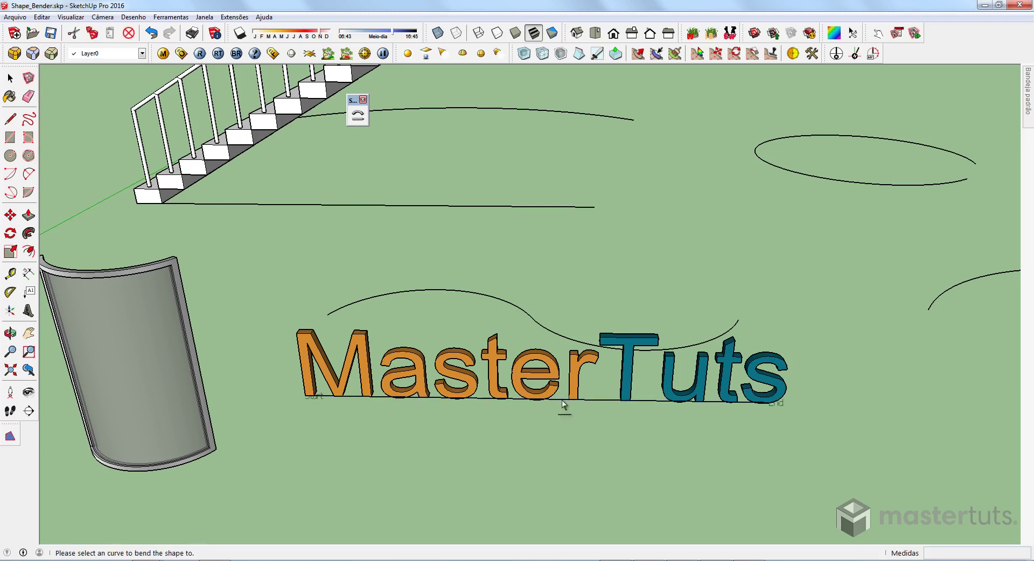
{"action": "left_click", "coordinate": [479, 295]}
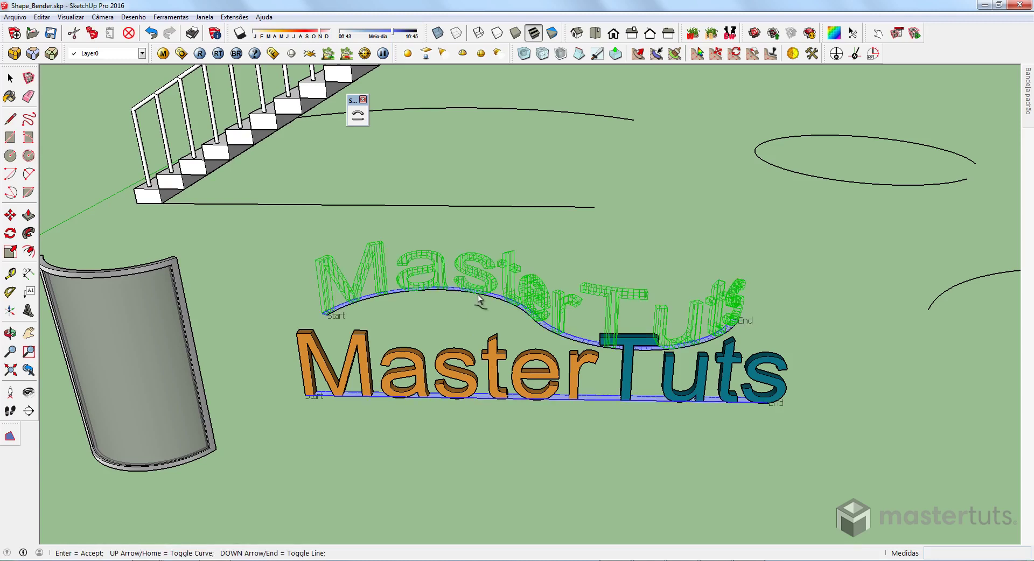
{"action": "key", "text": "Return"}
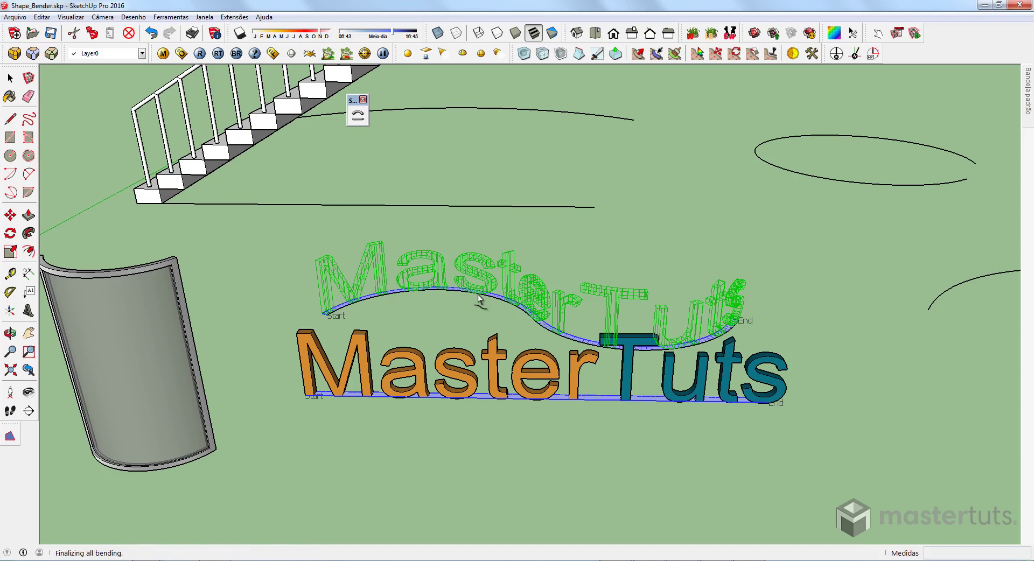
{"action": "middle_click_drag", "start_coordinate": [470, 295], "coordinate": [567, 280]}
{"action": "left_click_drag", "start_coordinate": [567, 281], "coordinate": [266, 360]}
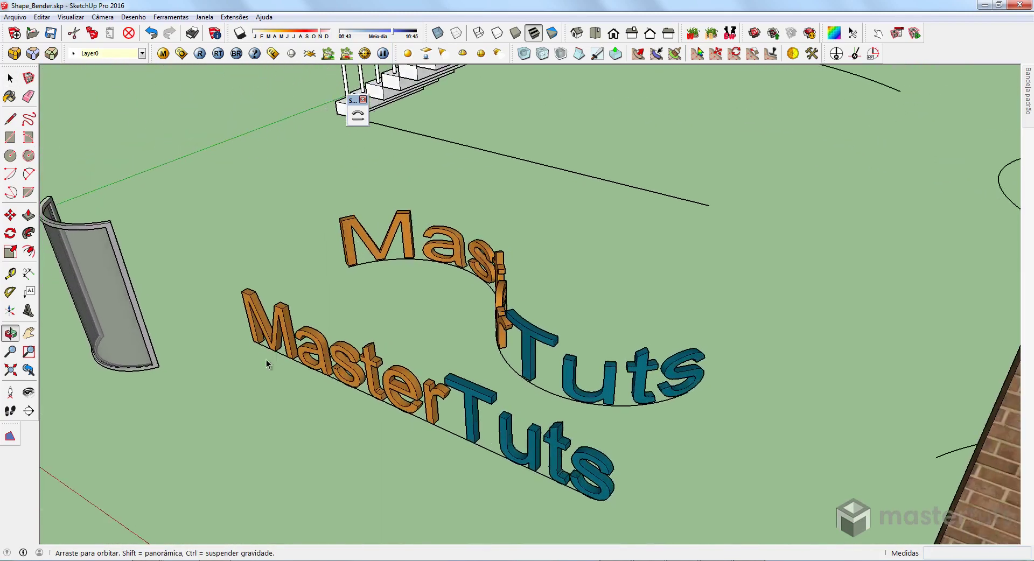
{"action": "key", "text": "space"}
{"action": "scroll", "coordinate": [413, 293], "scroll_direction": "up", "scroll_amount": 5}
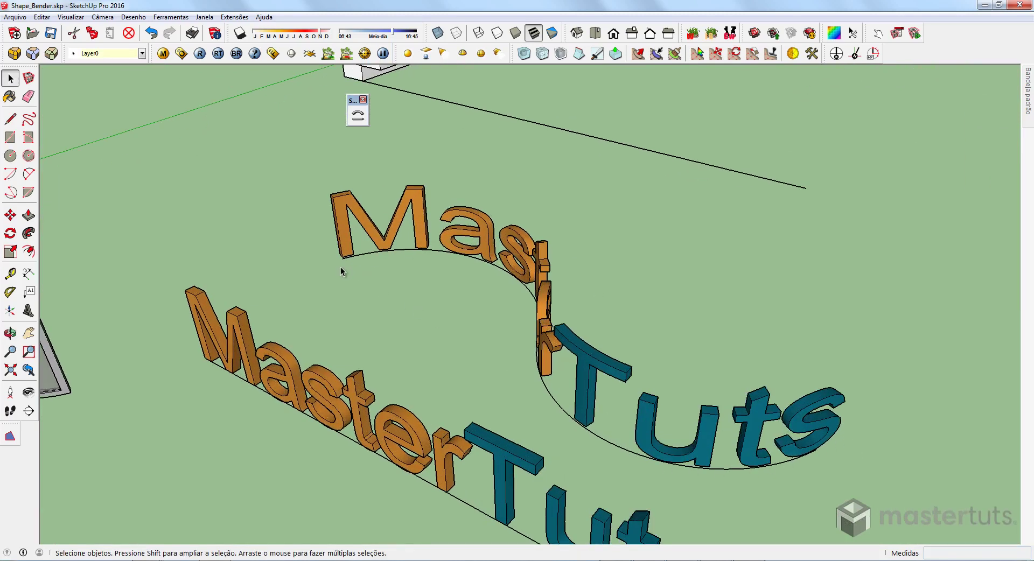
Draw a line along the front bottom edge of the straight brick wall, from one lower corner to the other
{"action": "middle_click_drag", "start_coordinate": [339, 266], "coordinate": [338, 335]}
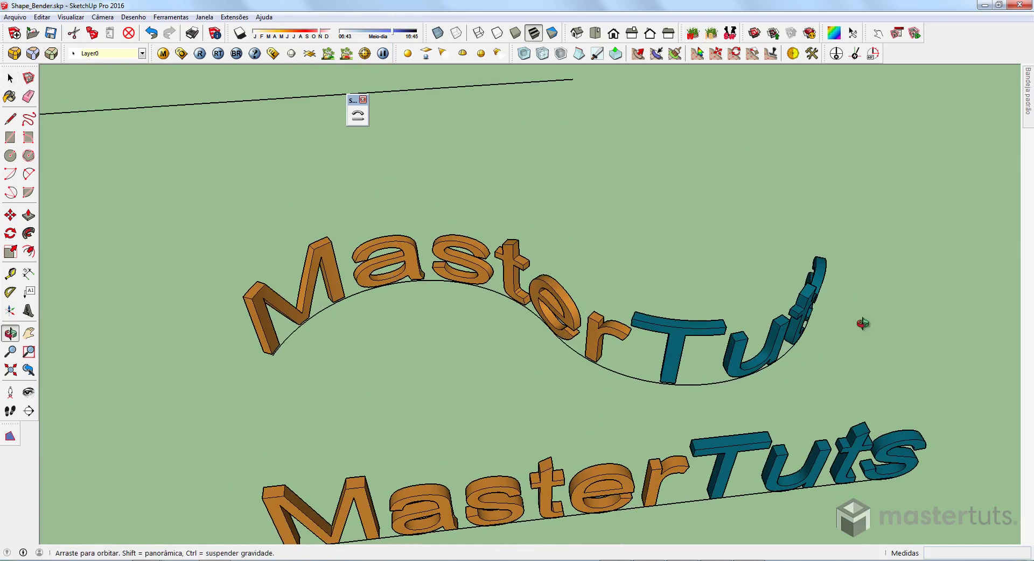
{"action": "middle_click_drag", "start_coordinate": [859, 325], "coordinate": [380, 364]}
{"action": "scroll", "coordinate": [380, 362], "scroll_direction": "down", "scroll_amount": 5}
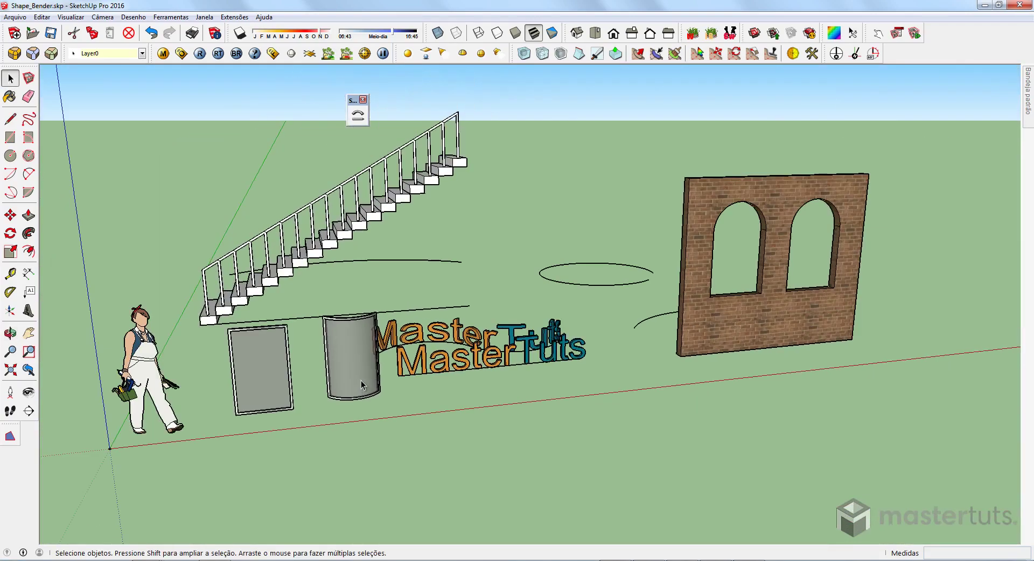
{"action": "middle_click_drag", "start_coordinate": [775, 265], "coordinate": [673, 346]}
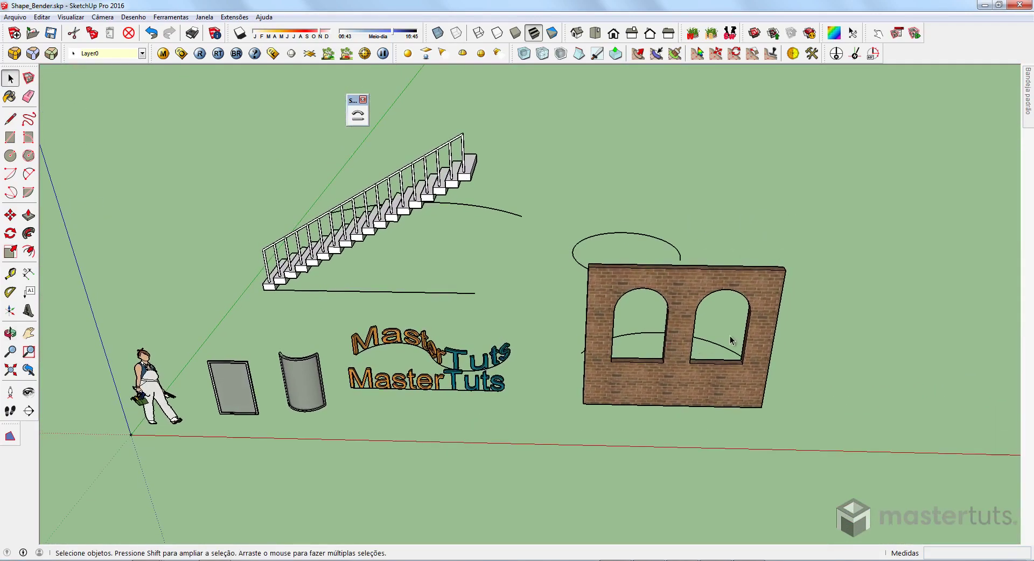
{"action": "middle_click_drag", "start_coordinate": [735, 340], "coordinate": [474, 398]}
{"action": "scroll", "coordinate": [467, 375], "scroll_direction": "up", "scroll_amount": 2}
{"action": "scroll", "coordinate": [473, 302], "scroll_direction": "down", "scroll_amount": 2}
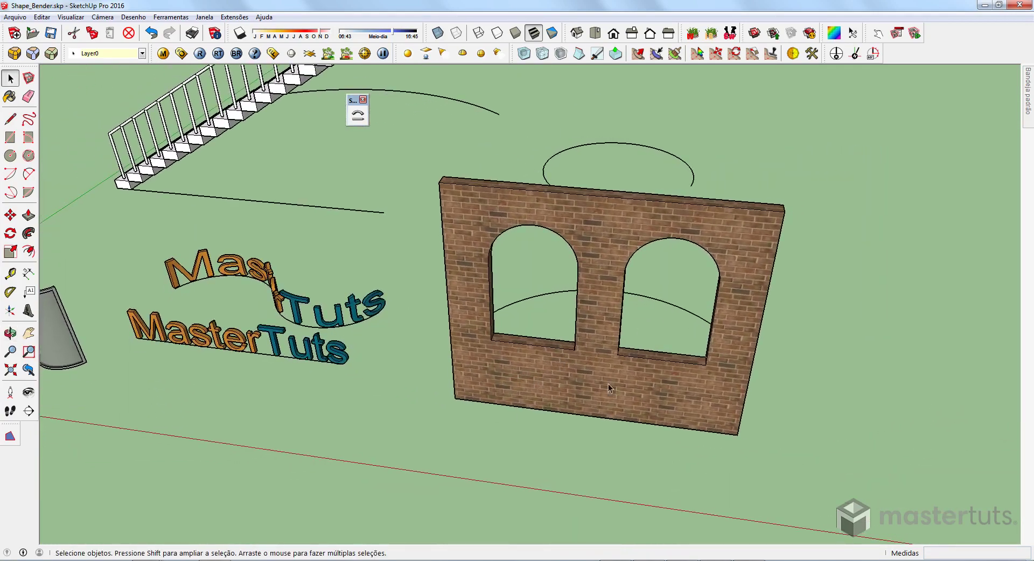
{"action": "left_click", "coordinate": [11, 119]}
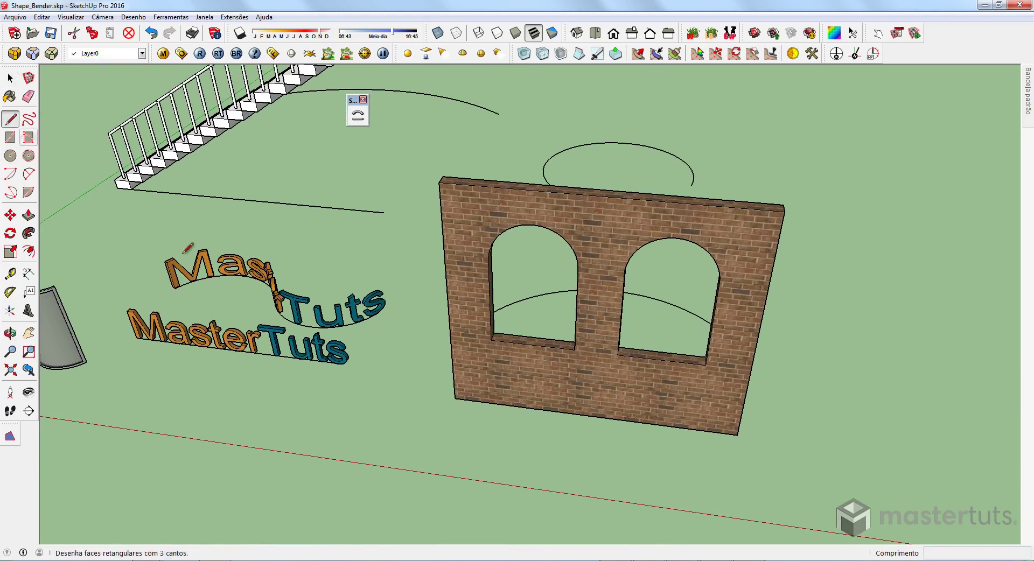
{"action": "left_click", "coordinate": [456, 398]}
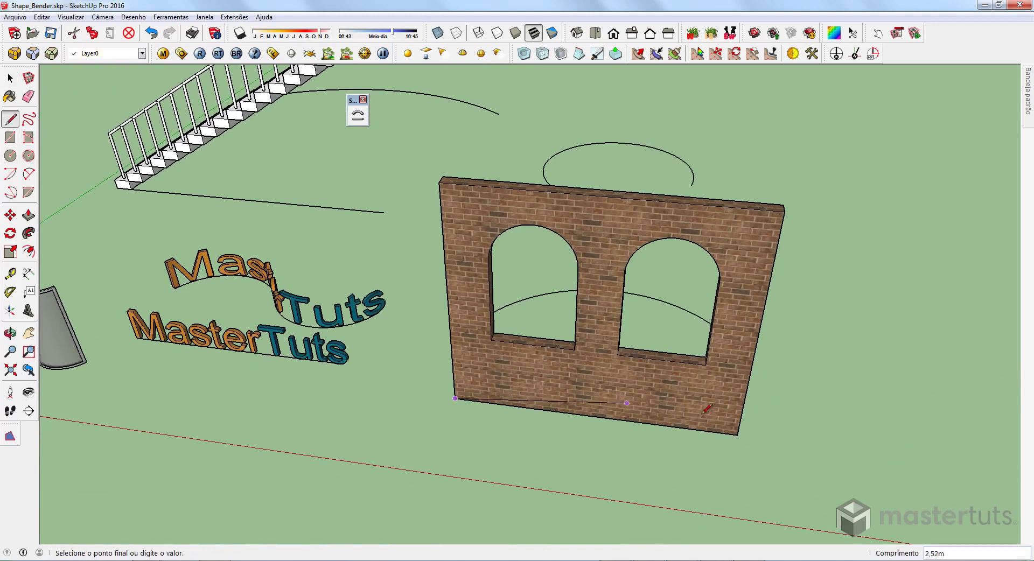
{"action": "left_click", "coordinate": [738, 434]}
{"action": "key", "text": "space"}
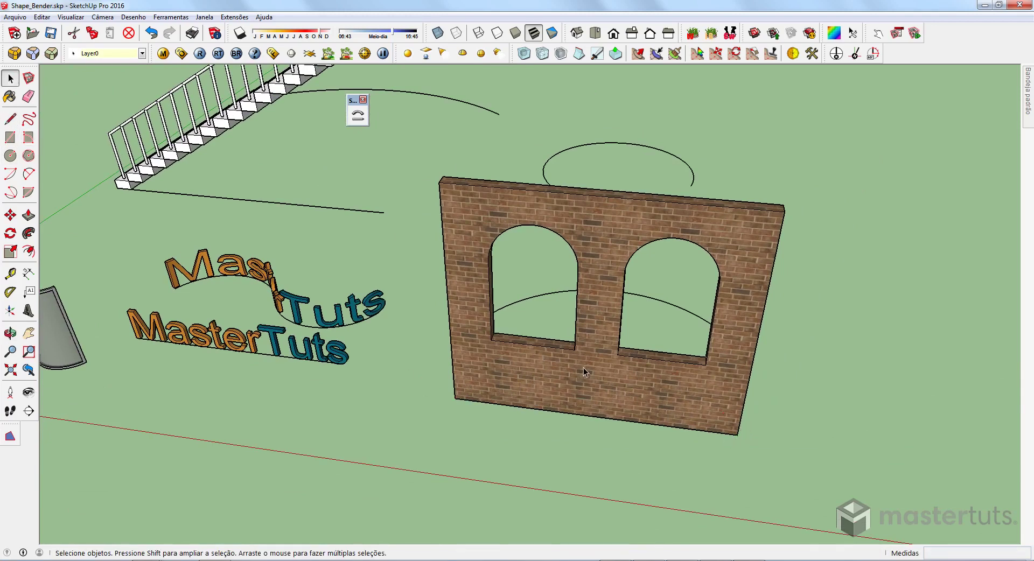
Bend the brick wall with Shape Bender, using its bottom edge line as the reference line and the arc behind it as the curve
{"action": "triple_click", "coordinate": [584, 368]}
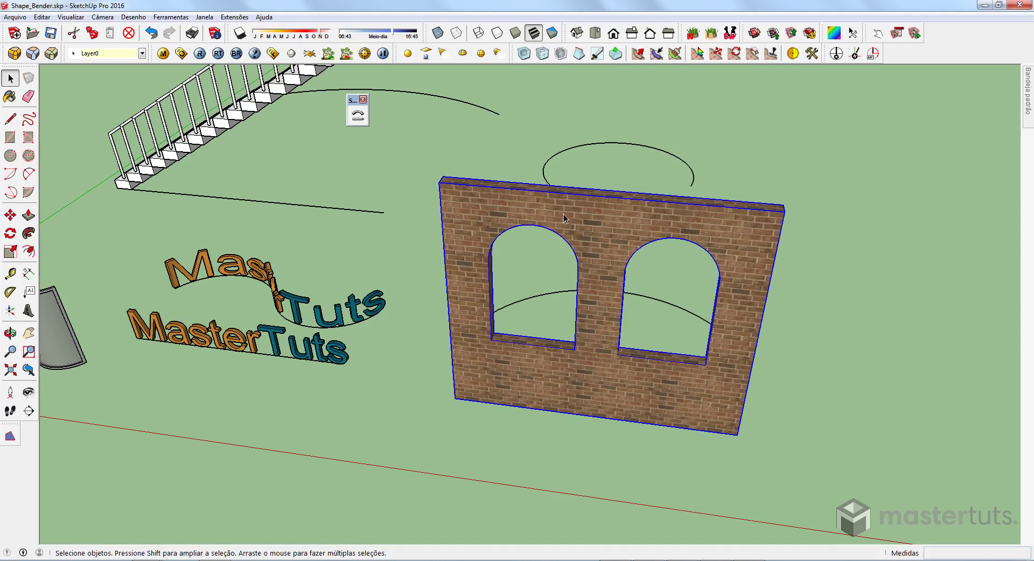
{"action": "left_click", "coordinate": [358, 115]}
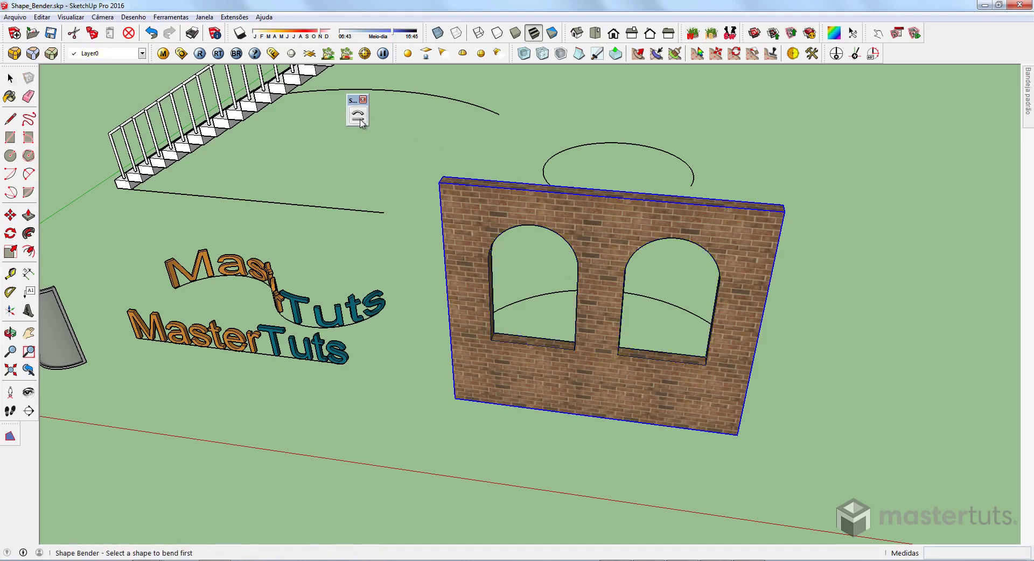
{"action": "left_click", "coordinate": [546, 414]}
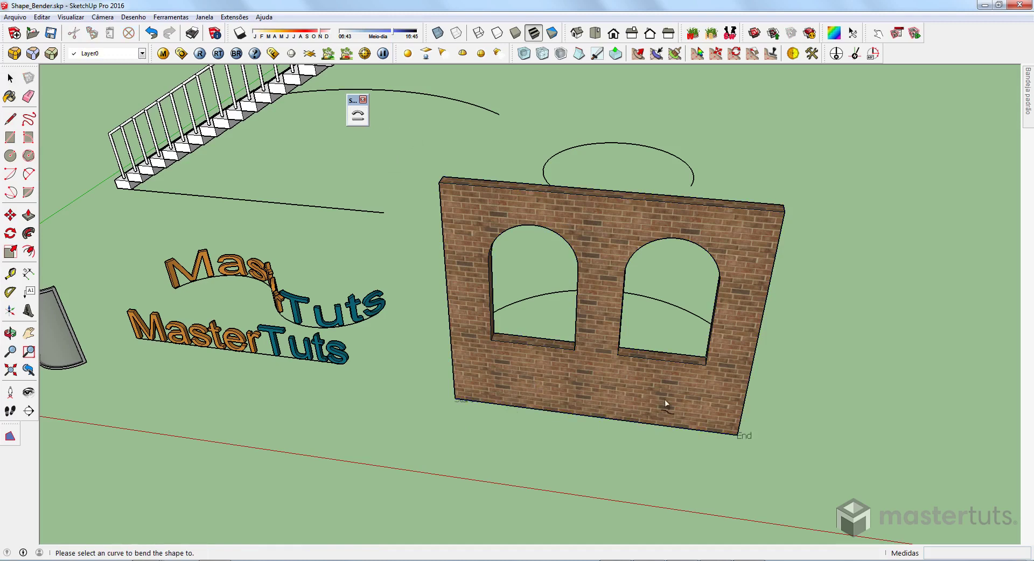
{"action": "left_click", "coordinate": [682, 315]}
{"action": "middle_click_drag", "start_coordinate": [658, 296], "coordinate": [623, 335]}
{"action": "middle_click_drag", "start_coordinate": [589, 296], "coordinate": [741, 306]}
{"action": "key", "text": "Return"}
Inspect the curved brick wall's arched openings and brick texture up close, then compare it with the straight original
{"action": "middle_click_drag", "start_coordinate": [577, 300], "coordinate": [593, 317]}
{"action": "scroll", "coordinate": [888, 277], "scroll_direction": "up", "scroll_amount": 2}
{"action": "scroll", "coordinate": [468, 310], "scroll_direction": "down", "scroll_amount": 5}
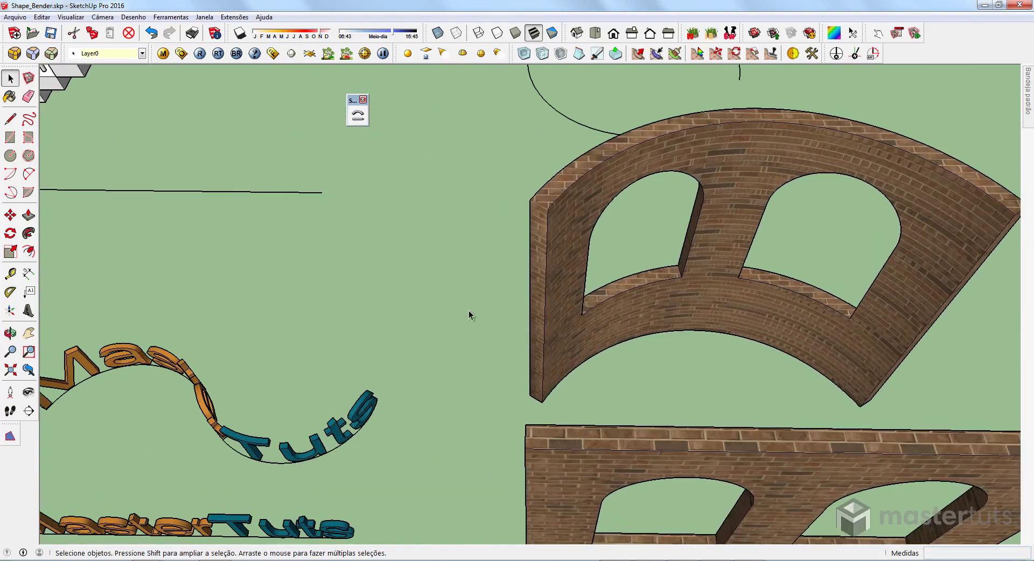
{"action": "scroll", "coordinate": [598, 285], "scroll_direction": "up", "scroll_amount": 6}
{"action": "middle_click_drag", "start_coordinate": [770, 286], "coordinate": [735, 322]}
{"action": "scroll", "coordinate": [735, 322], "scroll_direction": "up", "scroll_amount": 2}
{"action": "scroll", "coordinate": [531, 188], "scroll_direction": "down", "scroll_amount": 2}
{"action": "scroll", "coordinate": [531, 189], "scroll_direction": "up", "scroll_amount": 1}
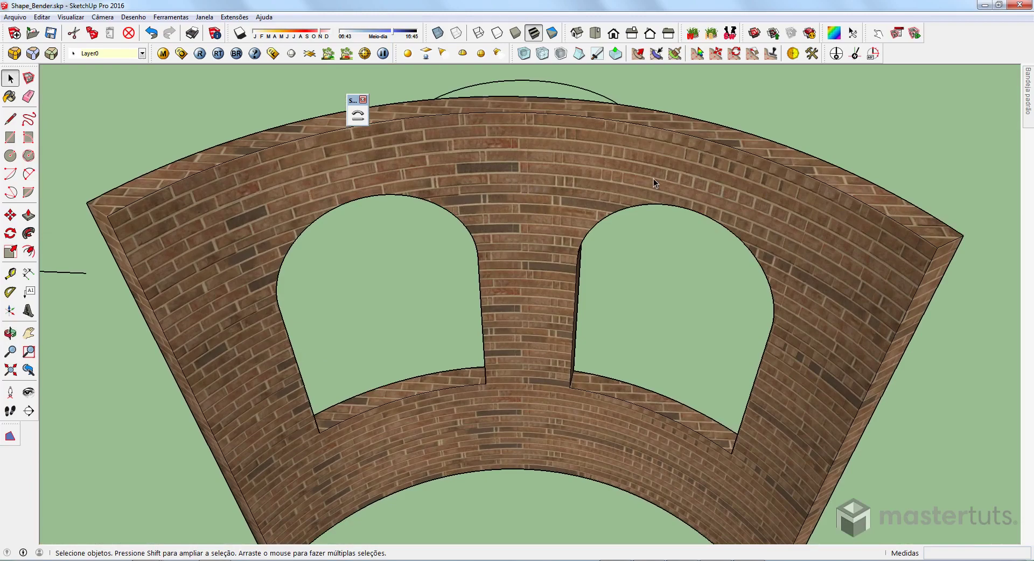
{"action": "middle_click_drag", "start_coordinate": [654, 179], "coordinate": [200, 378]}
{"action": "scroll", "coordinate": [661, 364], "scroll_direction": "down", "scroll_amount": 3}
{"action": "scroll", "coordinate": [661, 363], "scroll_direction": "down", "scroll_amount": 3}
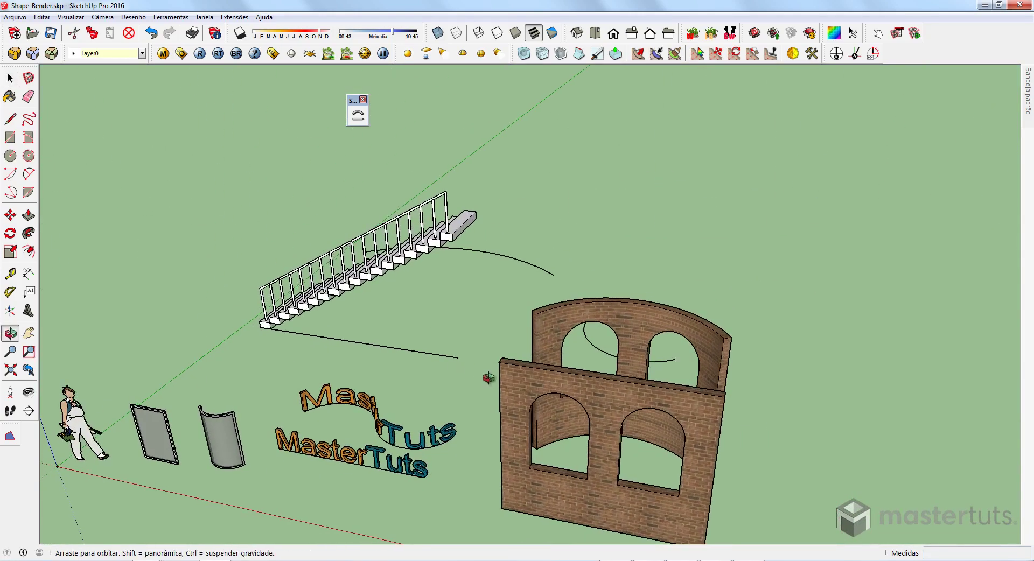
Examine the straight staircase with its ground reference line, the wide arc behind it and the open circle from several angles
{"action": "middle_click_drag", "start_coordinate": [489, 377], "coordinate": [580, 461]}
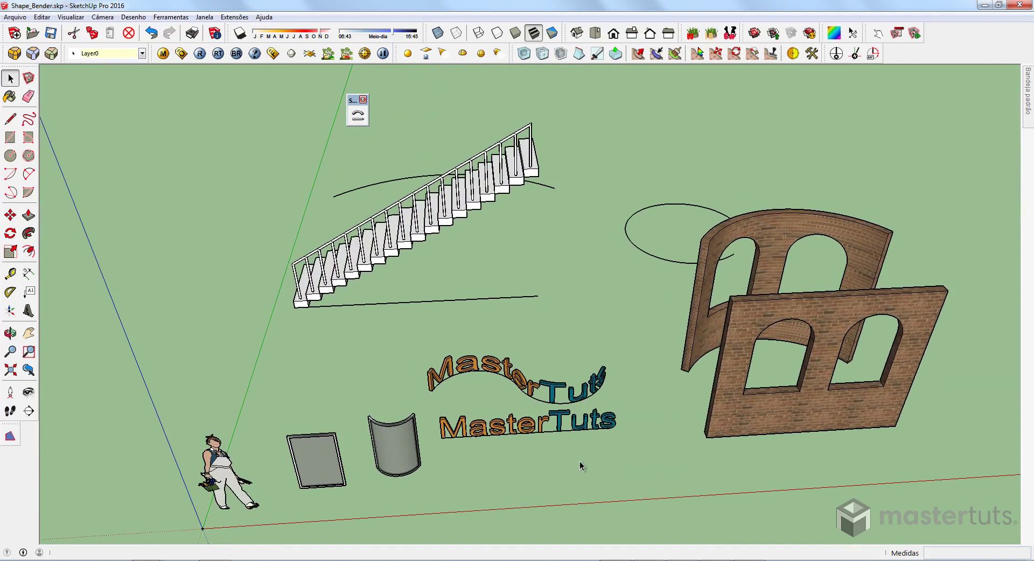
{"action": "middle_click_drag", "start_coordinate": [420, 429], "coordinate": [622, 388]}
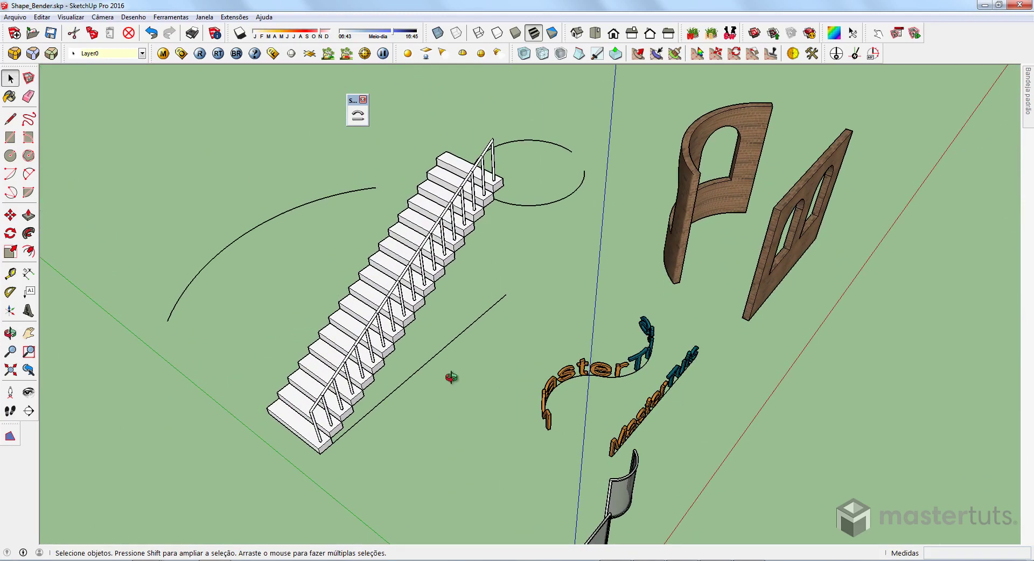
{"action": "middle_click_drag", "start_coordinate": [451, 377], "coordinate": [544, 386]}
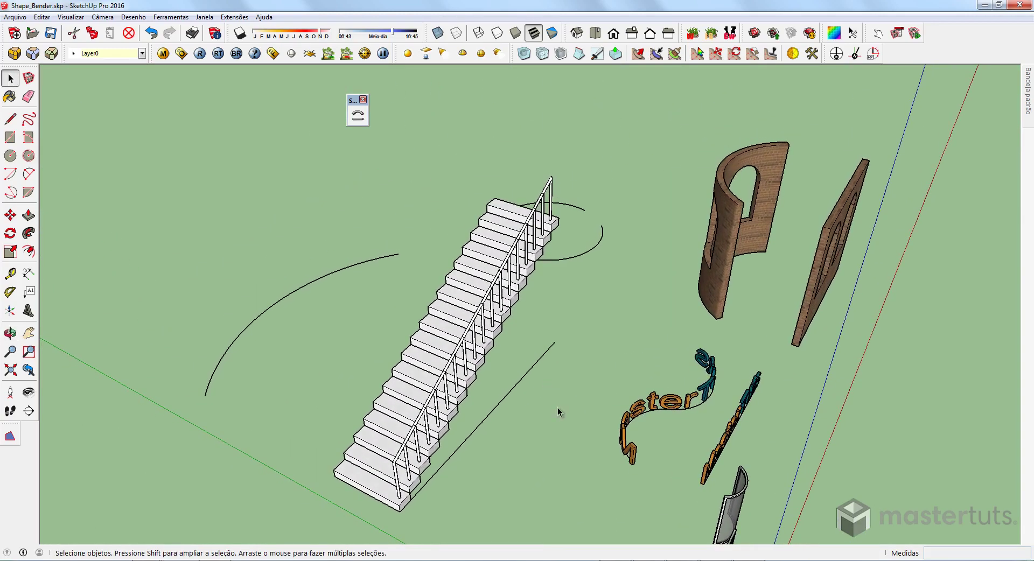
{"action": "middle_click_drag", "start_coordinate": [506, 441], "coordinate": [367, 396]}
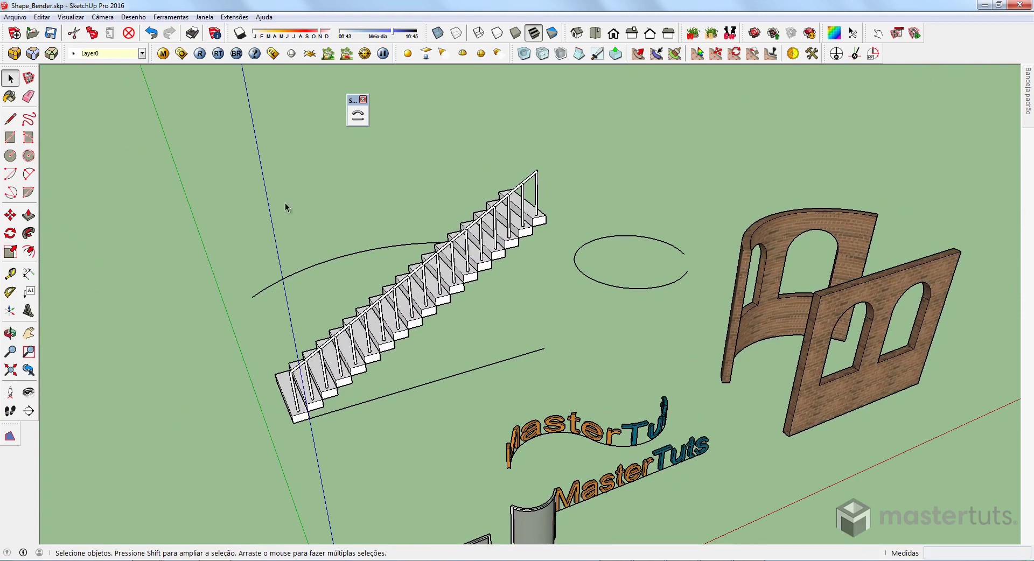
{"action": "middle_click_drag", "start_coordinate": [415, 411], "coordinate": [549, 139]}
{"action": "scroll", "coordinate": [479, 226], "scroll_direction": "up", "scroll_amount": 3}
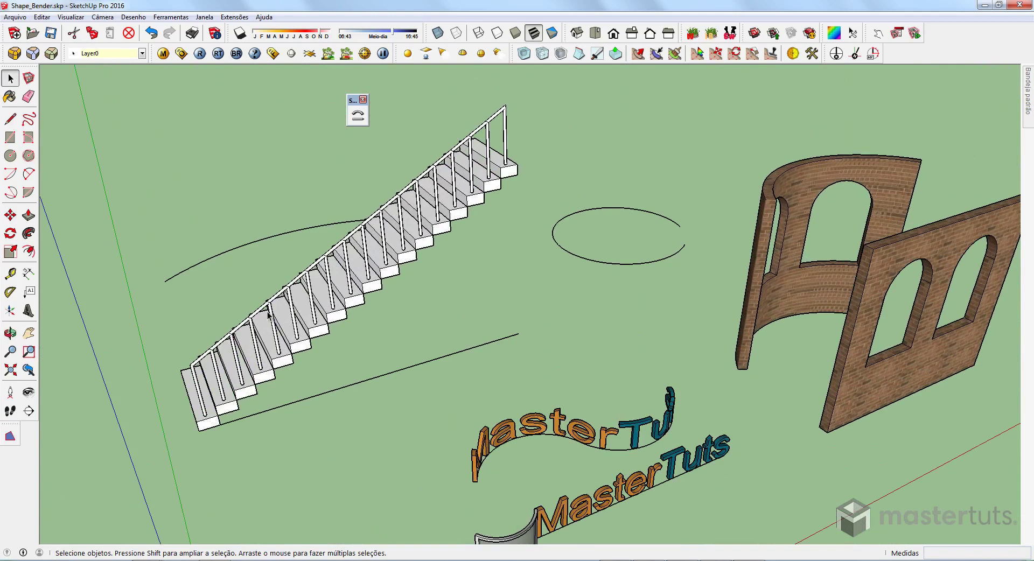
{"action": "middle_click_drag", "start_coordinate": [447, 378], "coordinate": [420, 384]}
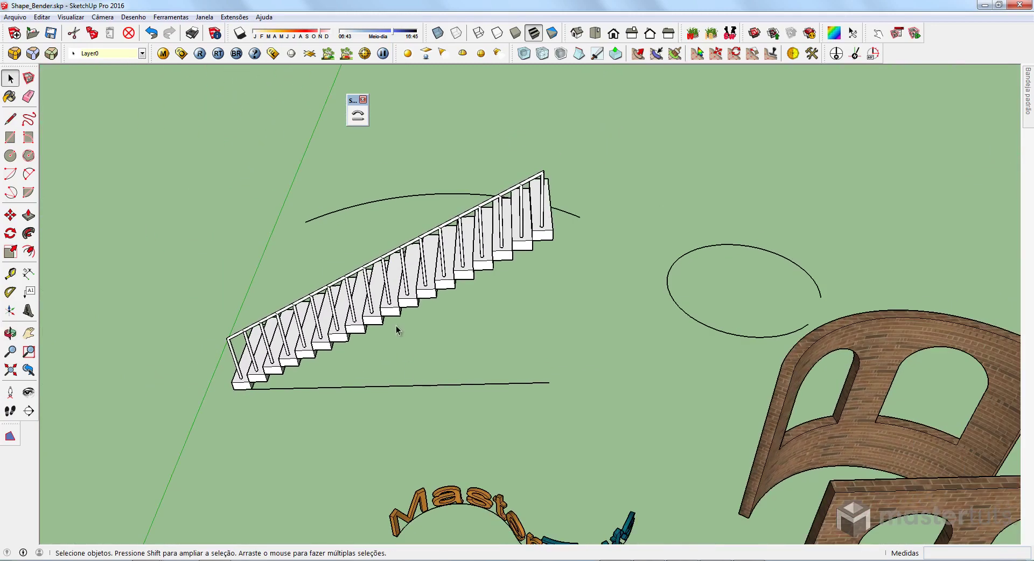
{"action": "middle_click_drag", "start_coordinate": [397, 330], "coordinate": [362, 355]}
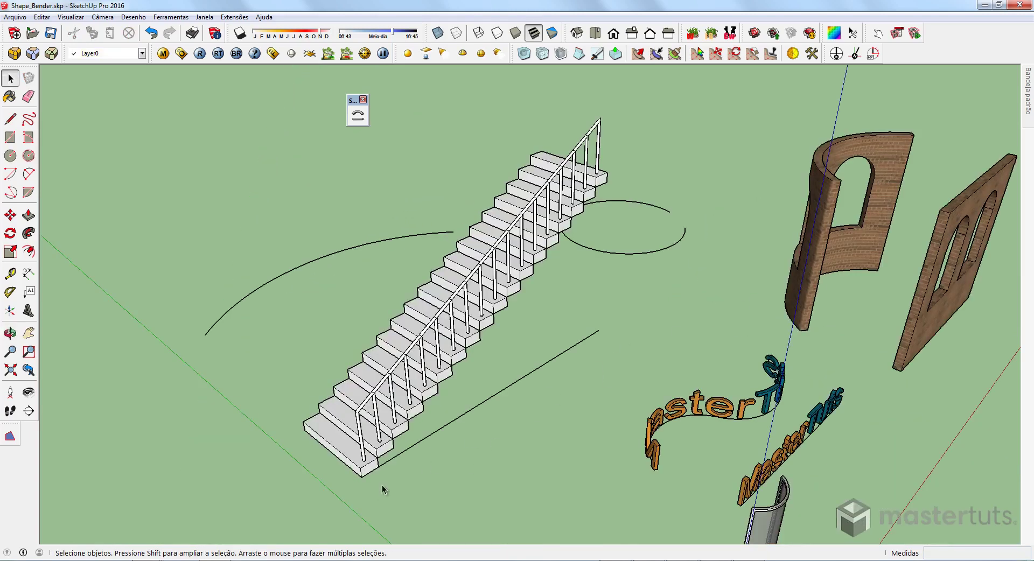
Bend the staircase group with Shape Bender, using the ground line beside it as the reference line and the wide arc as the curve
{"action": "left_click", "coordinate": [484, 280]}
{"action": "middle_click_drag", "start_coordinate": [493, 279], "coordinate": [404, 294]}
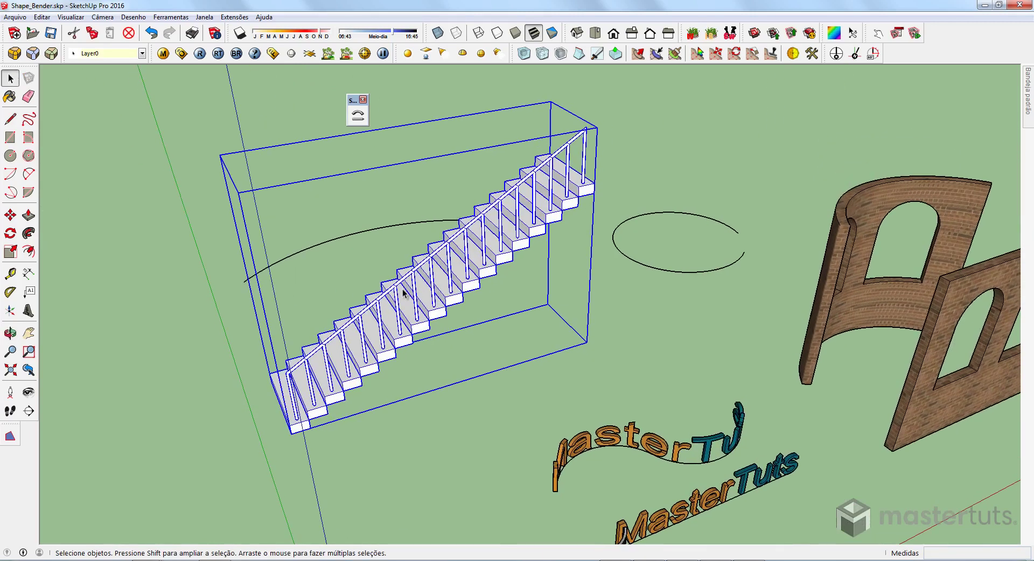
{"action": "left_click", "coordinate": [357, 115]}
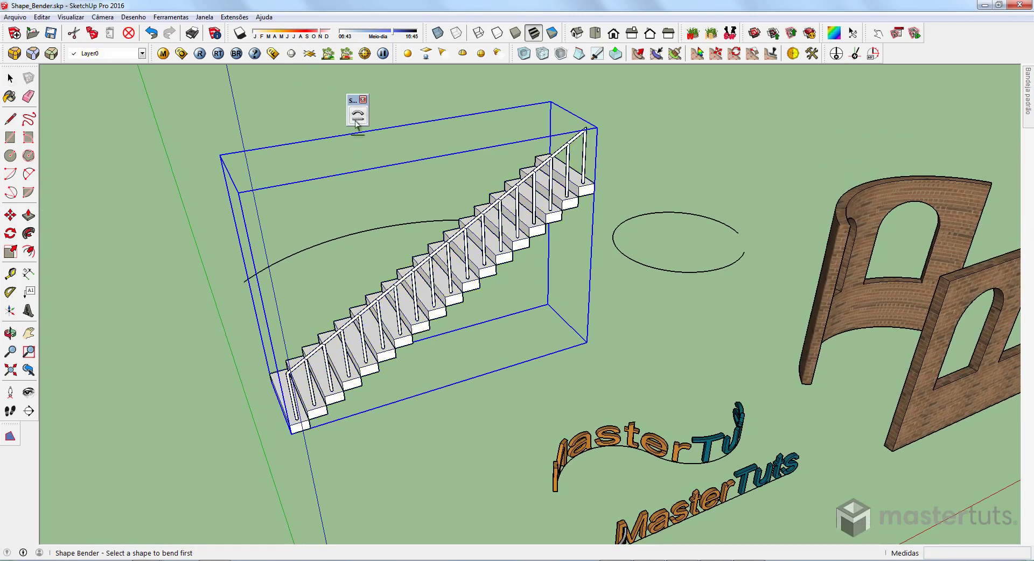
{"action": "left_click", "coordinate": [439, 391]}
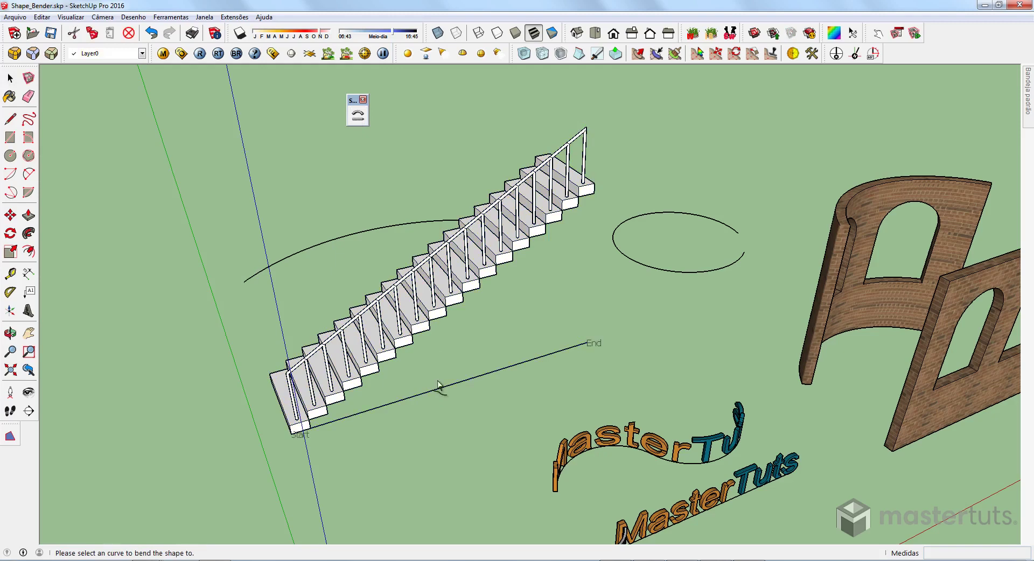
{"action": "left_click", "coordinate": [353, 237]}
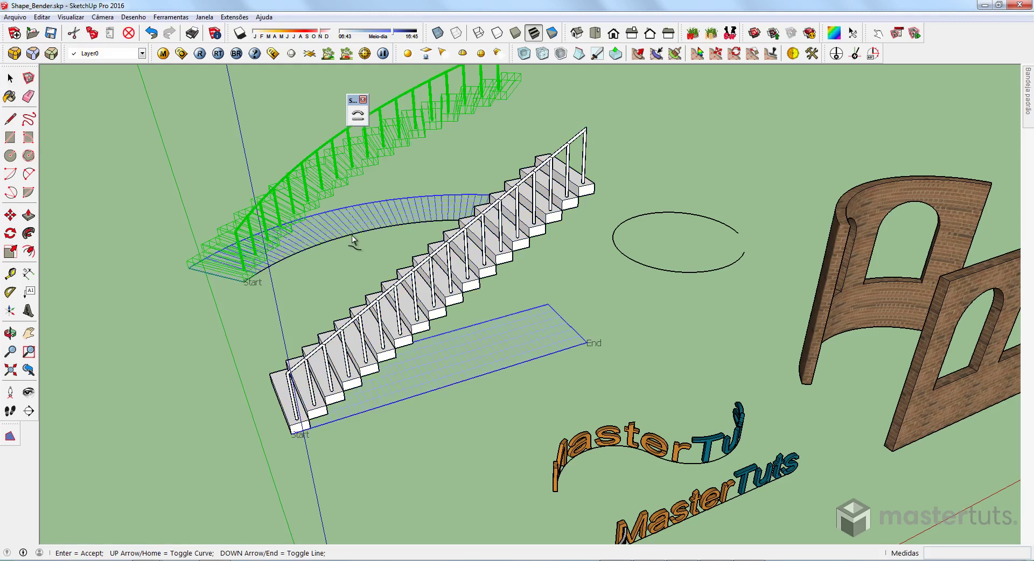
{"action": "middle_click_drag", "start_coordinate": [295, 248], "coordinate": [177, 302]}
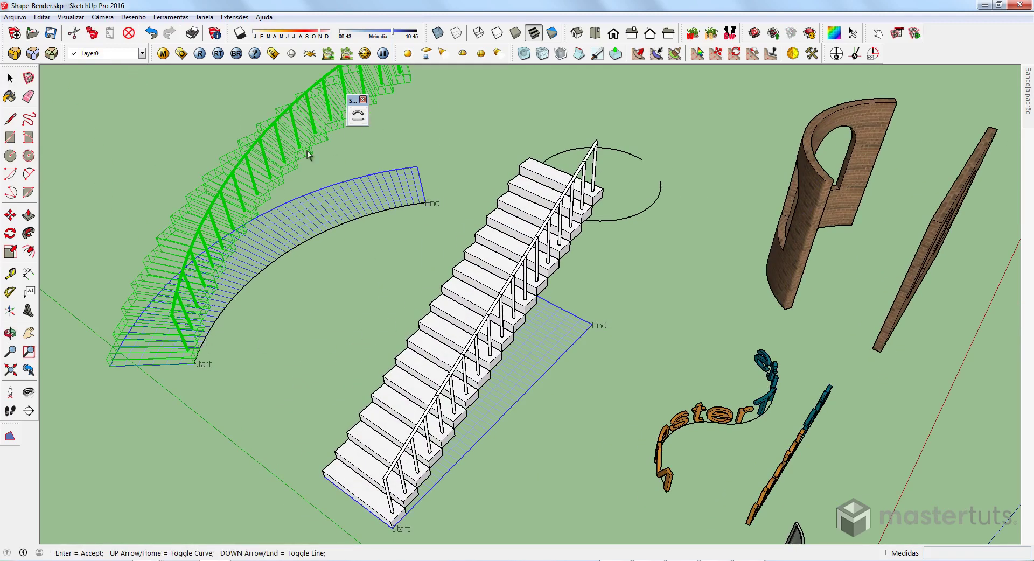
{"action": "key", "text": "Return"}
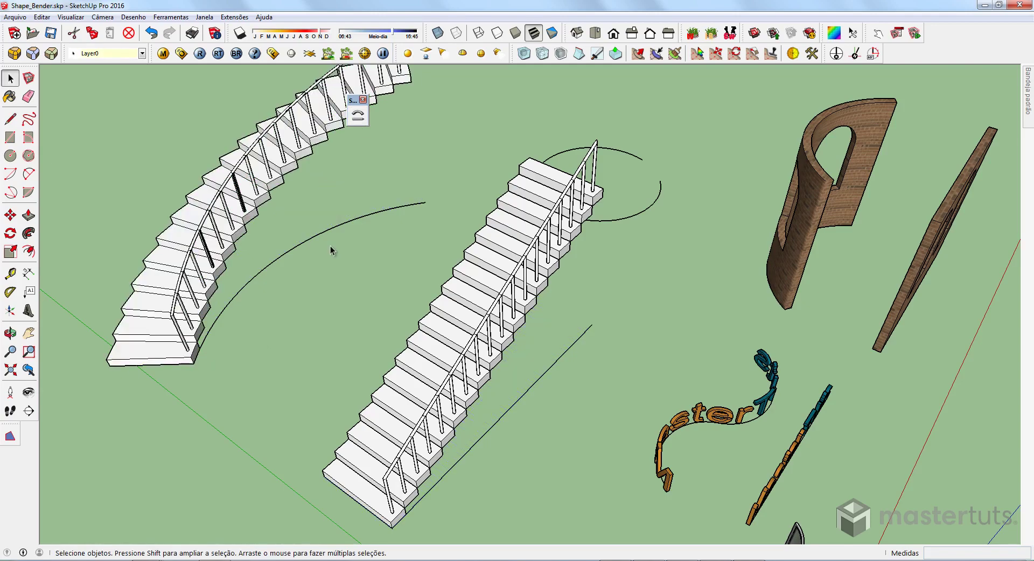
Inspect the curved staircase's treads, handrail and balusters up close, including the balusters with dense dark edges
{"action": "middle_click_drag", "start_coordinate": [330, 248], "coordinate": [258, 263]}
{"action": "scroll", "coordinate": [259, 262], "scroll_direction": "up", "scroll_amount": 3}
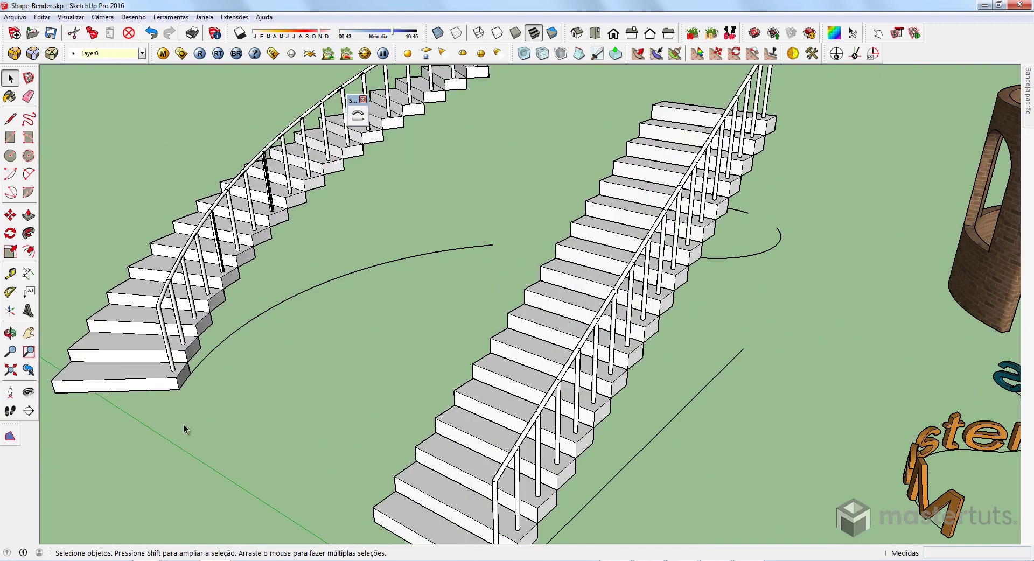
{"action": "scroll", "coordinate": [367, 311], "scroll_direction": "down", "scroll_amount": 3}
{"action": "middle_click_drag", "start_coordinate": [364, 305], "coordinate": [240, 365]}
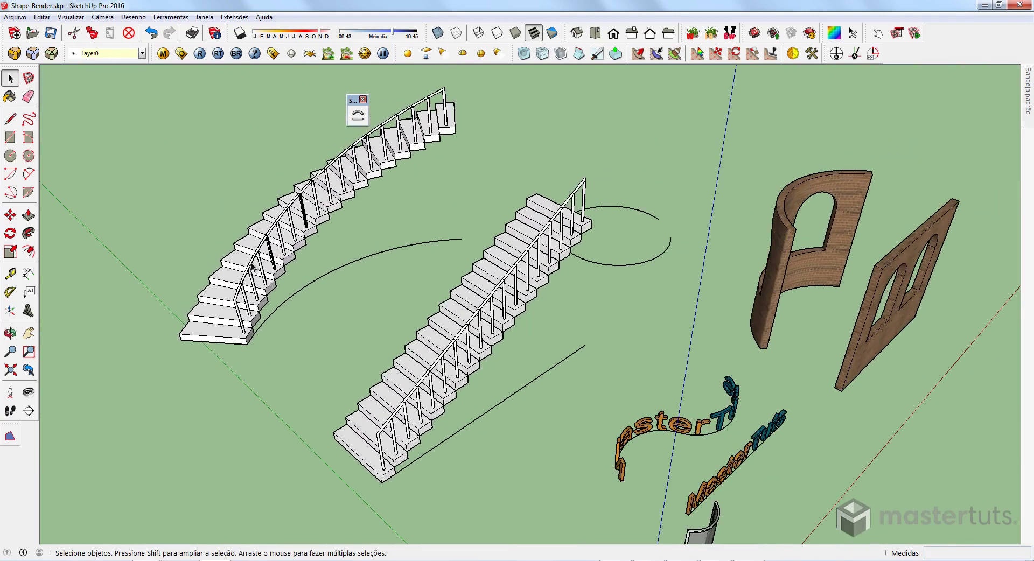
{"action": "scroll", "coordinate": [356, 189], "scroll_direction": "up", "scroll_amount": 5}
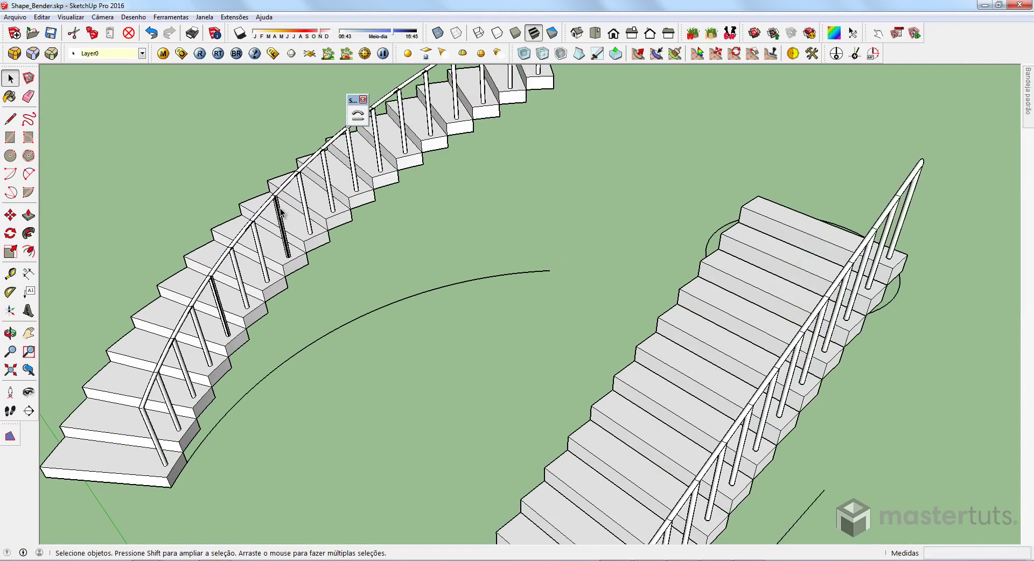
{"action": "scroll", "coordinate": [276, 195], "scroll_direction": "up", "scroll_amount": 1}
{"action": "middle_click_drag", "start_coordinate": [322, 250], "coordinate": [199, 254]}
{"action": "scroll", "coordinate": [340, 263], "scroll_direction": "down", "scroll_amount": 1}
{"action": "scroll", "coordinate": [441, 246], "scroll_direction": "down", "scroll_amount": 2}
{"action": "middle_click_drag", "start_coordinate": [441, 247], "coordinate": [497, 172]}
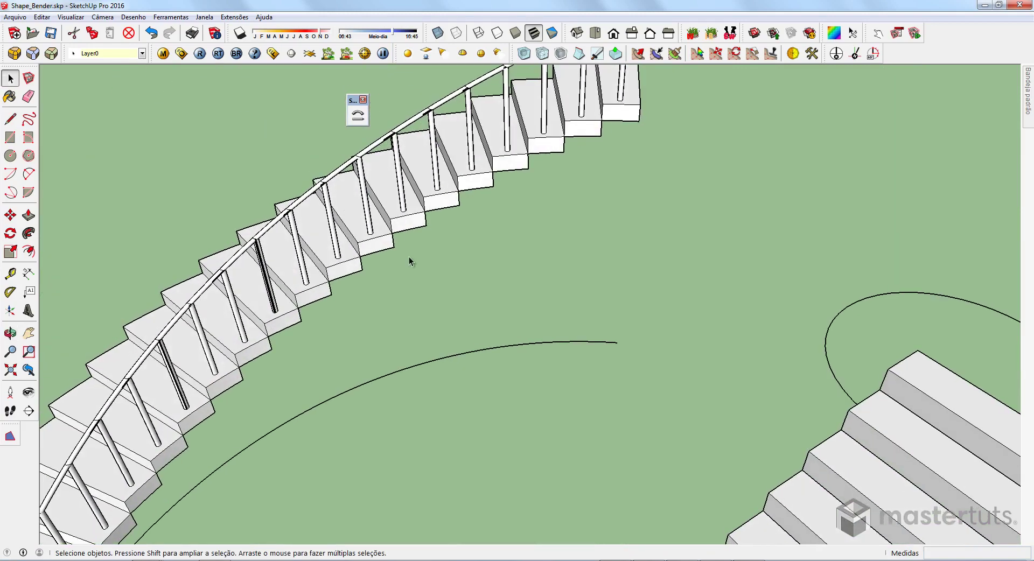
Compare the curved staircase with the straight original from near ground level and above, and examine the open circular curve
{"action": "scroll", "coordinate": [410, 262], "scroll_direction": "down", "scroll_amount": 4}
{"action": "middle_click_drag", "start_coordinate": [410, 262], "coordinate": [628, 143]}
{"action": "middle_click_drag", "start_coordinate": [353, 381], "coordinate": [490, 474]}
{"action": "scroll", "coordinate": [491, 474], "scroll_direction": "up", "scroll_amount": 3}
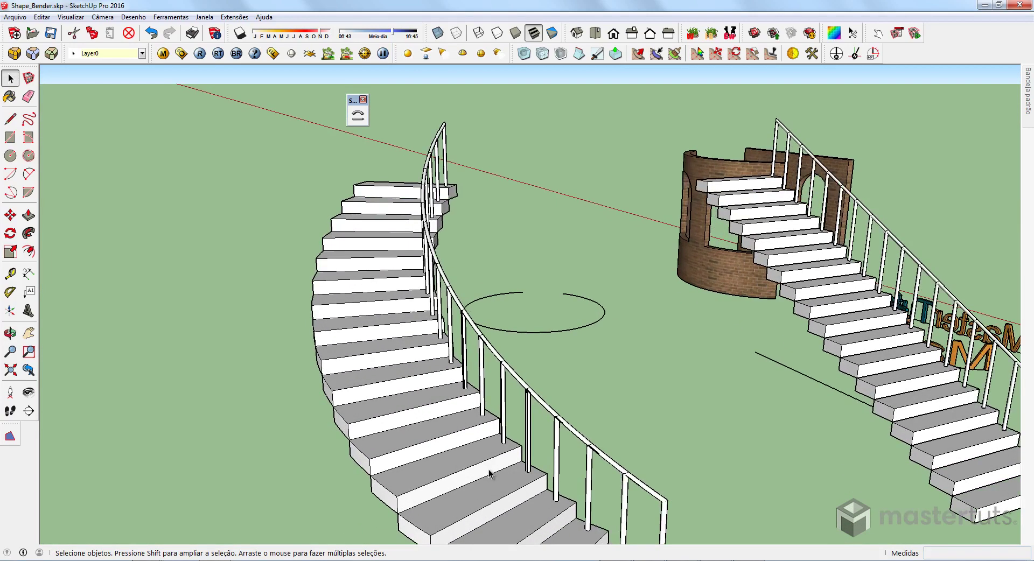
{"action": "scroll", "coordinate": [418, 221], "scroll_direction": "up", "scroll_amount": 1}
{"action": "scroll", "coordinate": [419, 214], "scroll_direction": "down", "scroll_amount": 3}
{"action": "mouse_move", "coordinate": [474, 369]}
{"action": "middle_mouse_down"}
{"action": "mouse_move", "coordinate": [570, 407]}
{"action": "mouse_move", "coordinate": [455, 383]}
{"action": "mouse_move", "coordinate": [458, 372]}
{"action": "middle_mouse_up"}
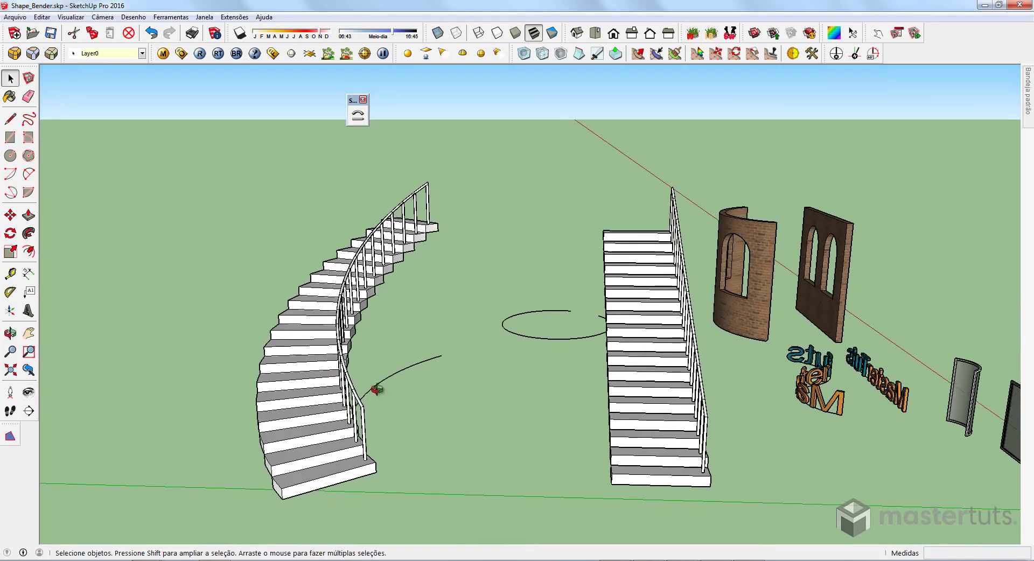
{"action": "middle_click_drag", "start_coordinate": [374, 389], "coordinate": [277, 526]}
{"action": "middle_click_drag", "start_coordinate": [439, 308], "coordinate": [199, 349]}
{"action": "scroll", "coordinate": [259, 299], "scroll_direction": "up", "scroll_amount": 1}
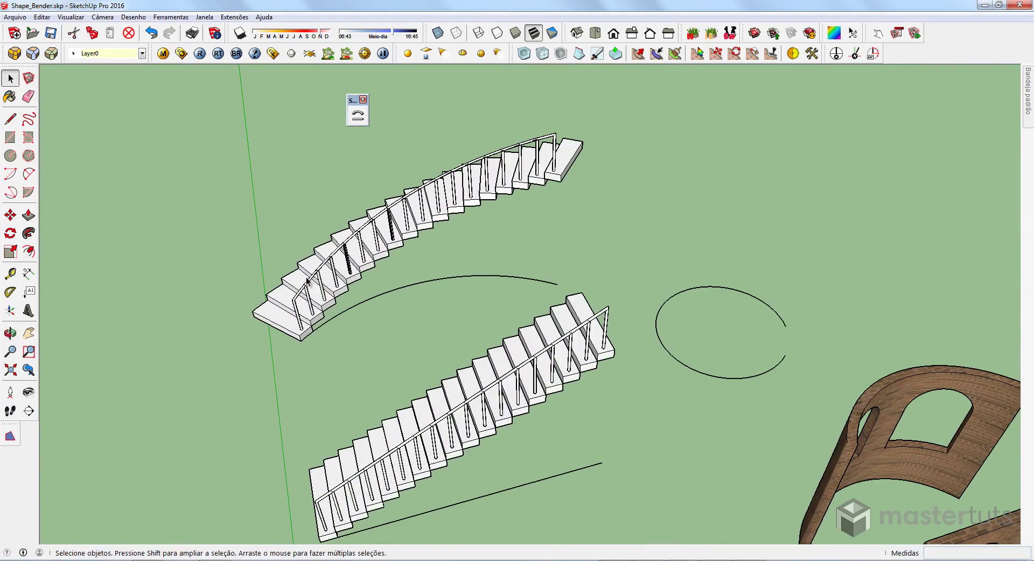
{"action": "middle_click_drag", "start_coordinate": [726, 320], "coordinate": [536, 365]}
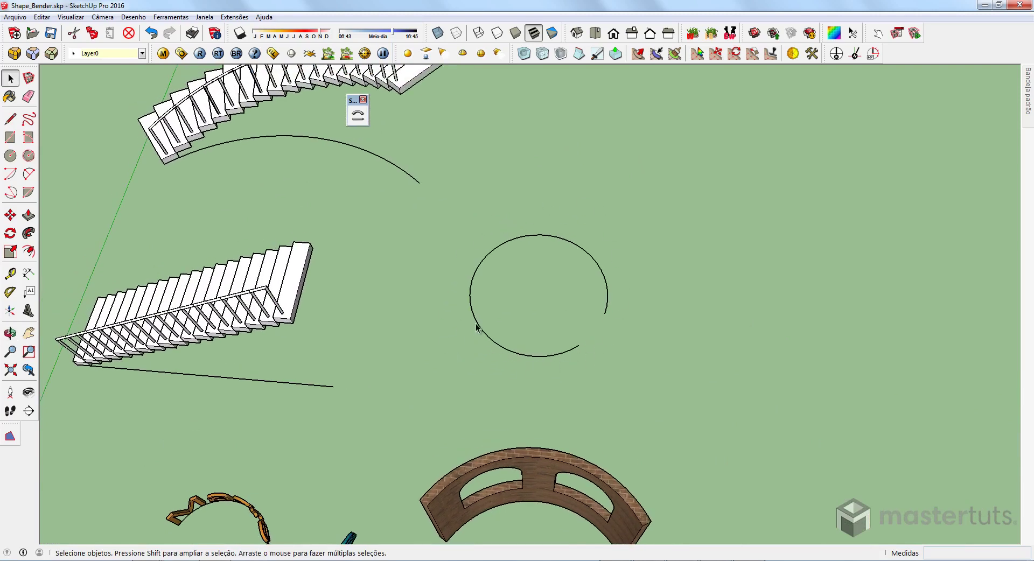
{"action": "mouse_move", "coordinate": [476, 327]}
{"action": "middle_mouse_down"}
{"action": "mouse_move", "coordinate": [494, 359]}
{"action": "mouse_move", "coordinate": [490, 333]}
{"action": "middle_mouse_up"}
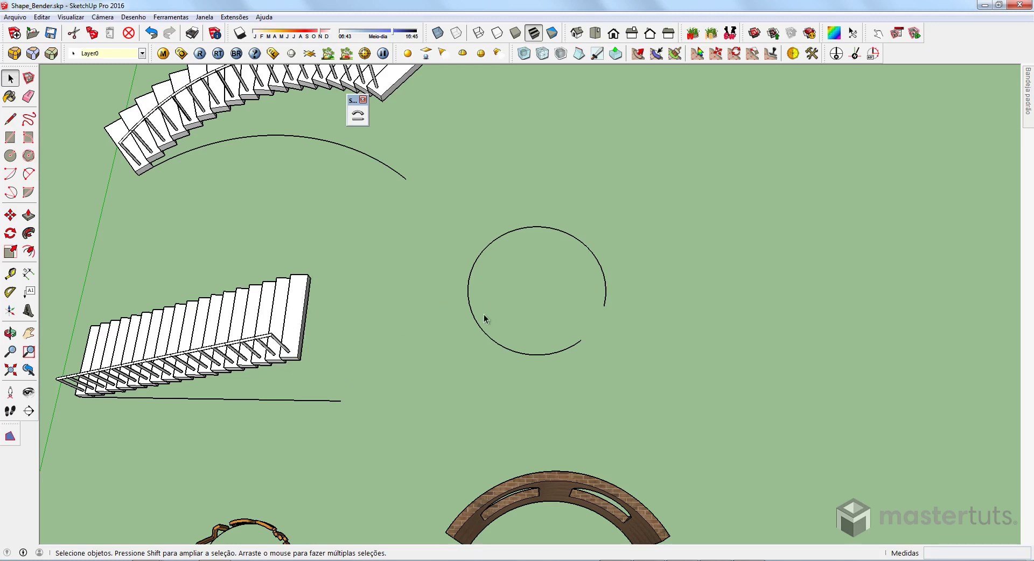
Draw a circle with a radius of about 1.23 m on the empty ground beside the existing open circle
{"action": "scroll", "coordinate": [601, 313], "scroll_direction": "up", "scroll_amount": 4}
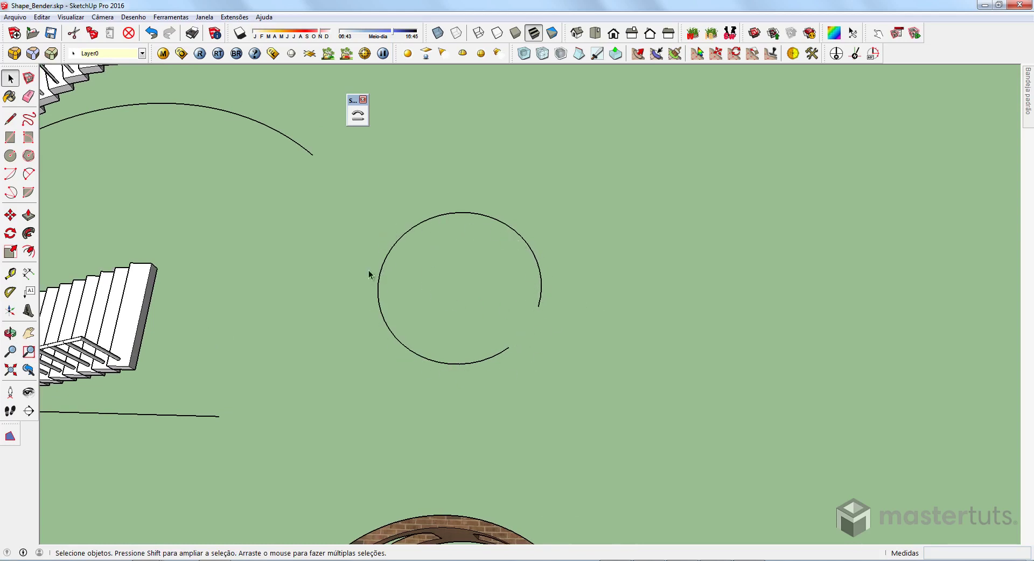
{"action": "mouse_move", "coordinate": [548, 336]}
{"action": "middle_mouse_down"}
{"action": "mouse_move", "coordinate": [605, 328]}
{"action": "mouse_move", "coordinate": [566, 338]}
{"action": "middle_mouse_up"}
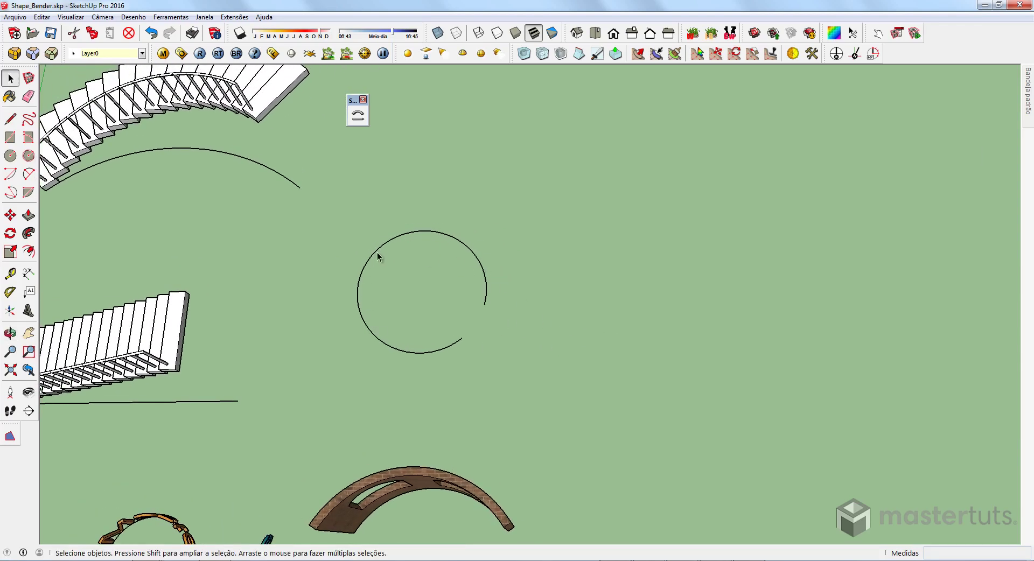
{"action": "key", "text": "c"}
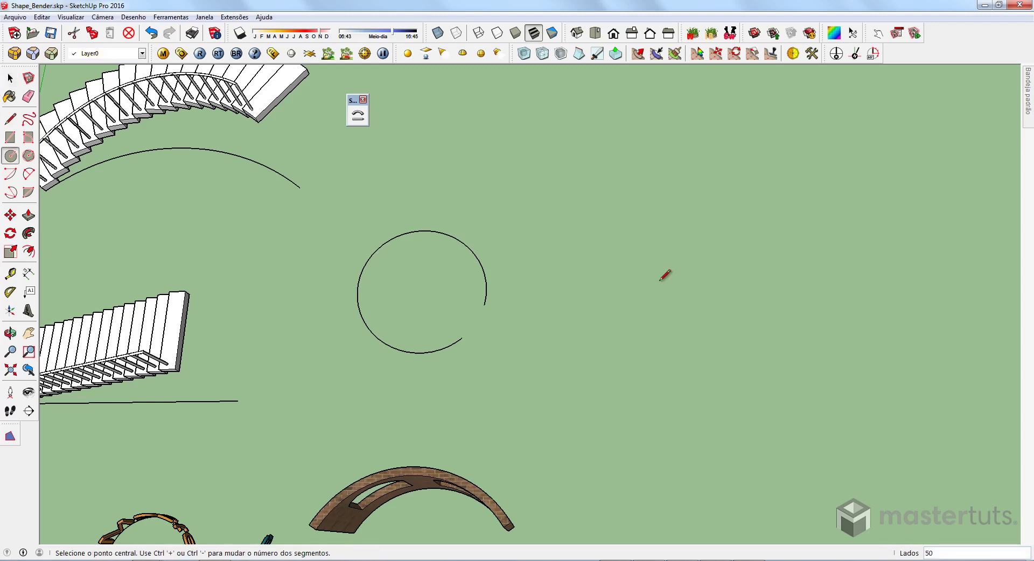
{"action": "left_click", "coordinate": [641, 278]}
{"action": "left_click", "coordinate": [680, 309]}
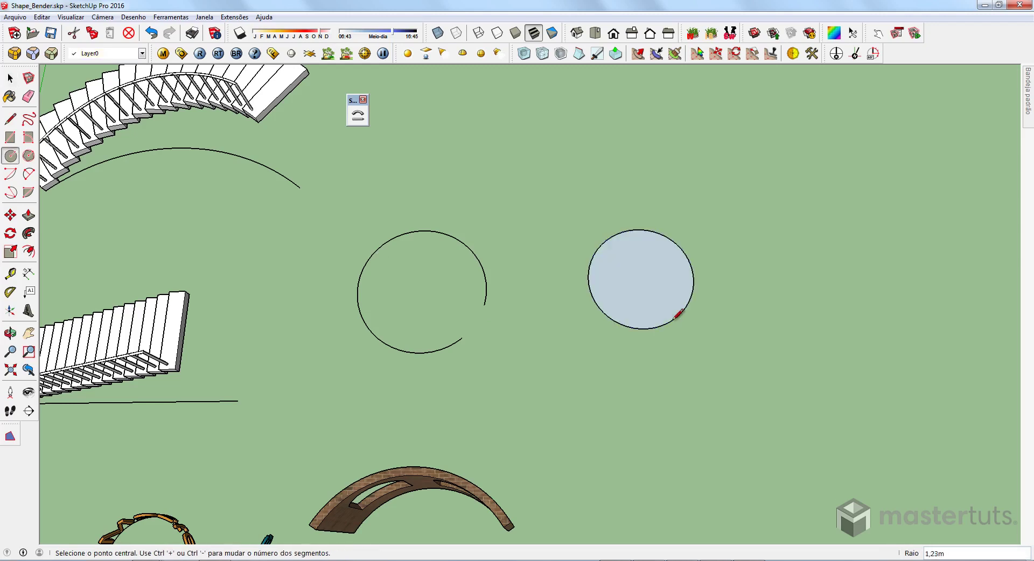
Explode the new circle's curve into separate edges and erase one edge segment near its lower side to open the loop
{"action": "key", "text": "space"}
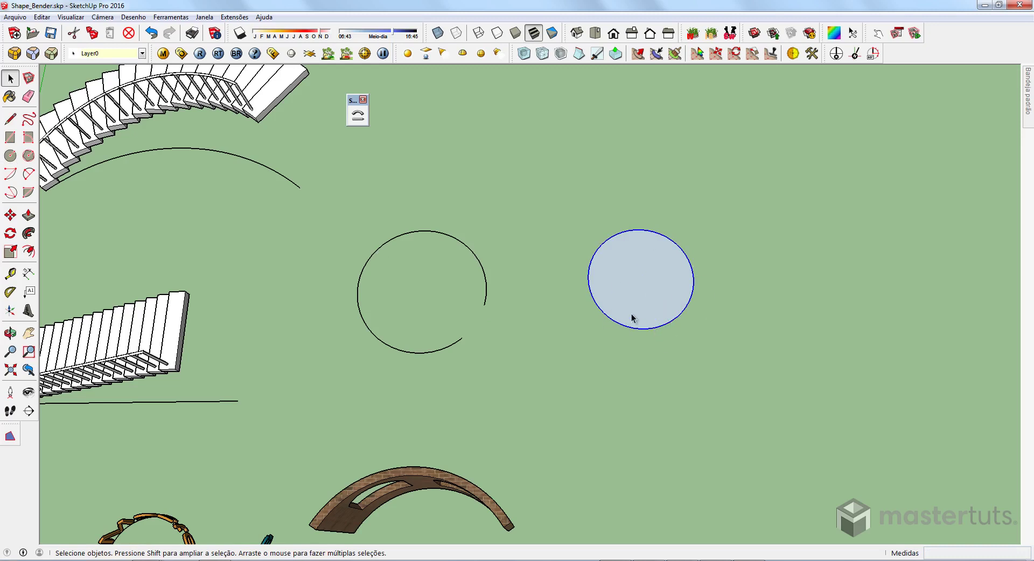
{"action": "right_click", "coordinate": [651, 332]}
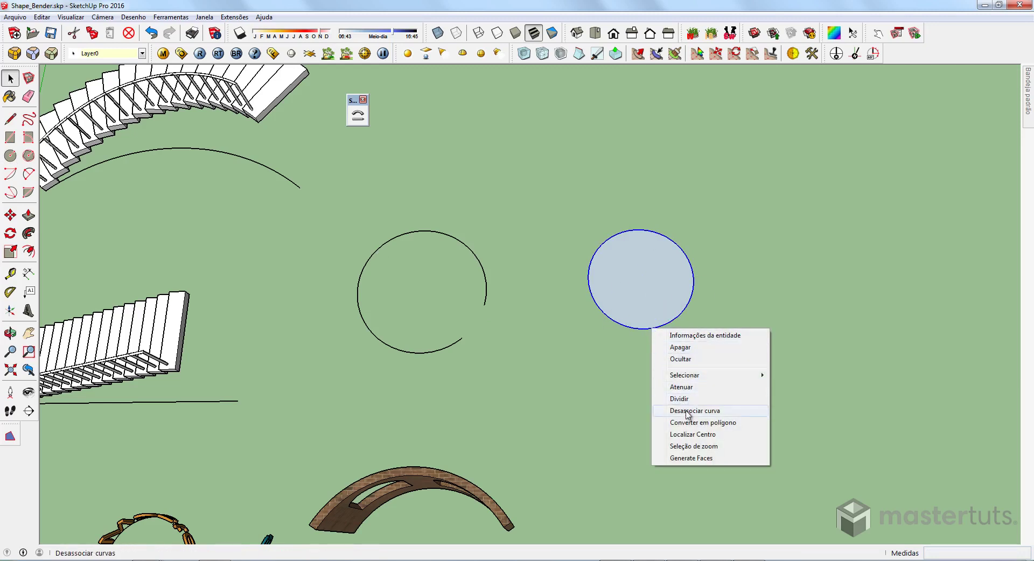
{"action": "left_click", "coordinate": [703, 411]}
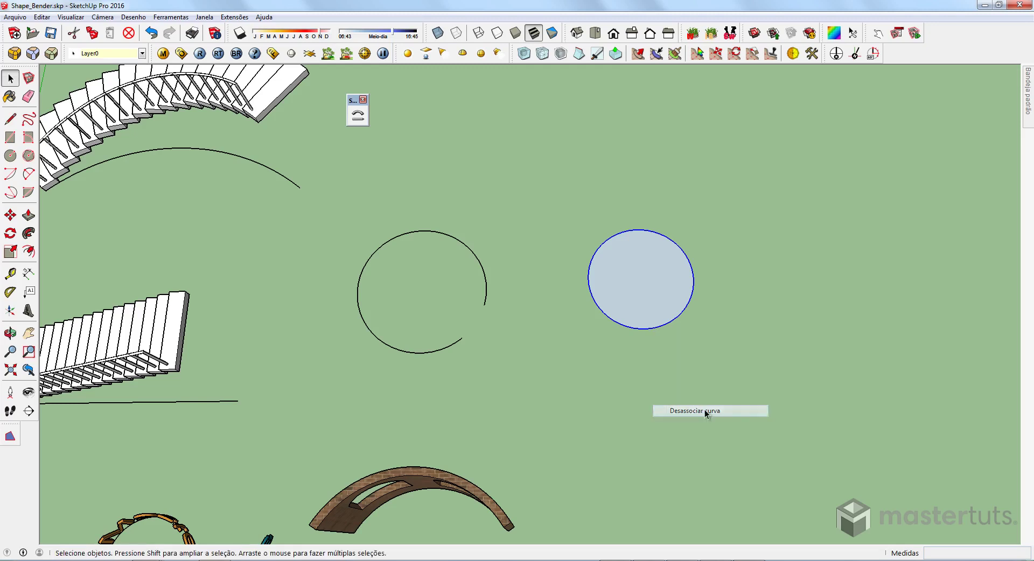
{"action": "key", "text": "e"}
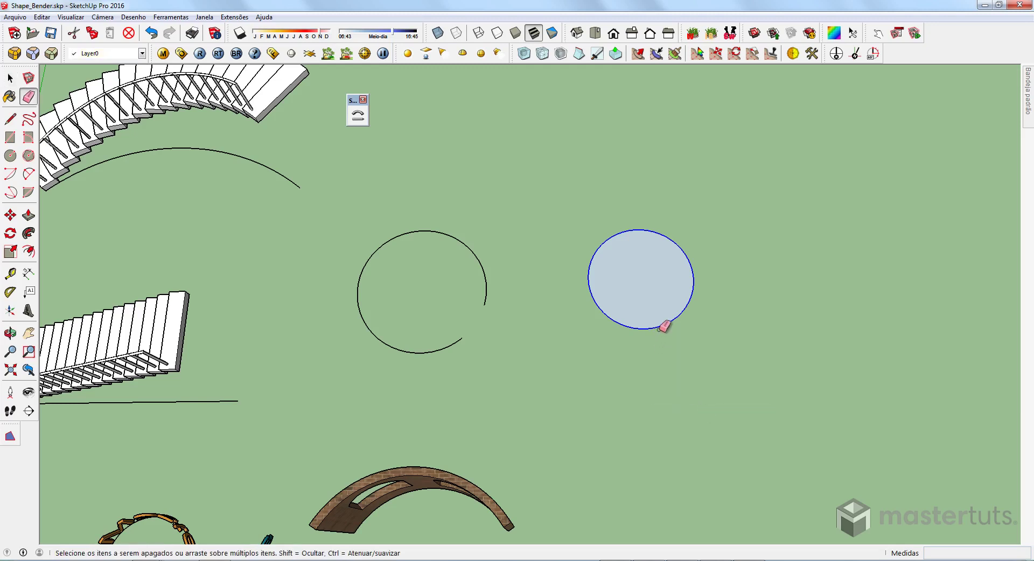
{"action": "left_click", "coordinate": [661, 326]}
{"action": "scroll", "coordinate": [673, 328], "scroll_direction": "up", "scroll_amount": 1}
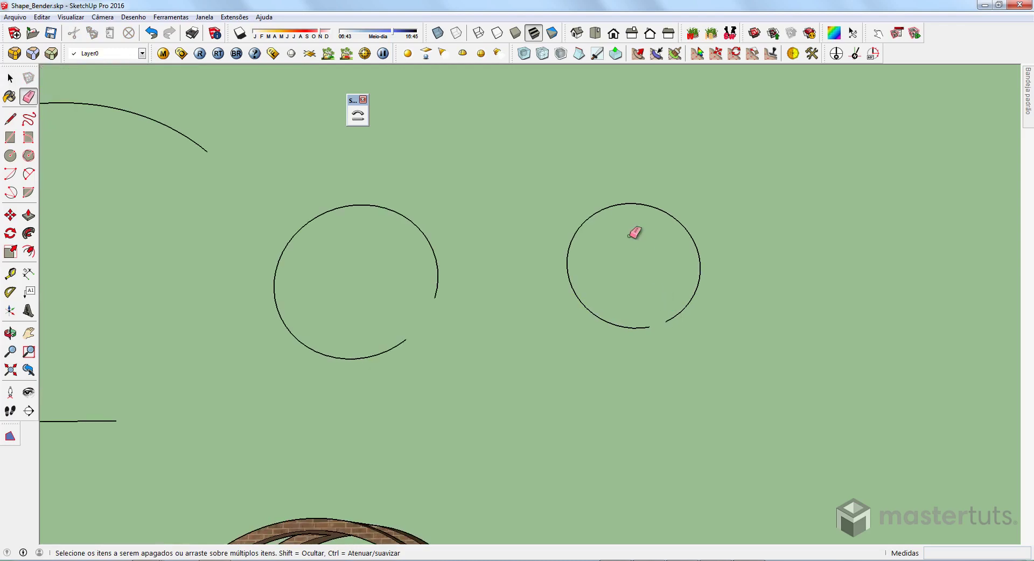
{"action": "key", "text": "space"}
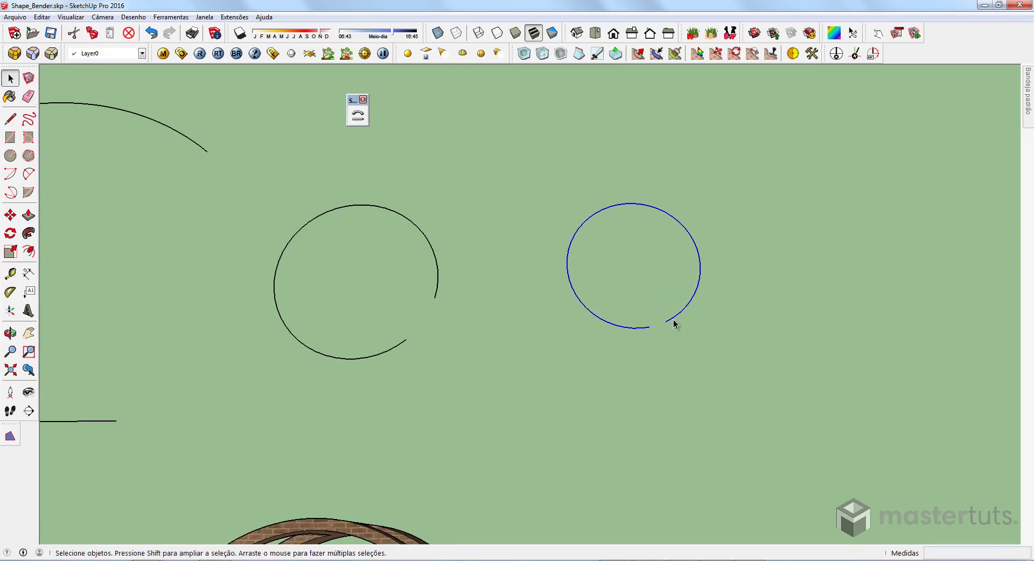
Bend the straight staircase with Shape Bender, using its ground line as the reference line and the open circle as the curve
{"action": "middle_click_drag", "start_coordinate": [675, 325], "coordinate": [389, 316]}
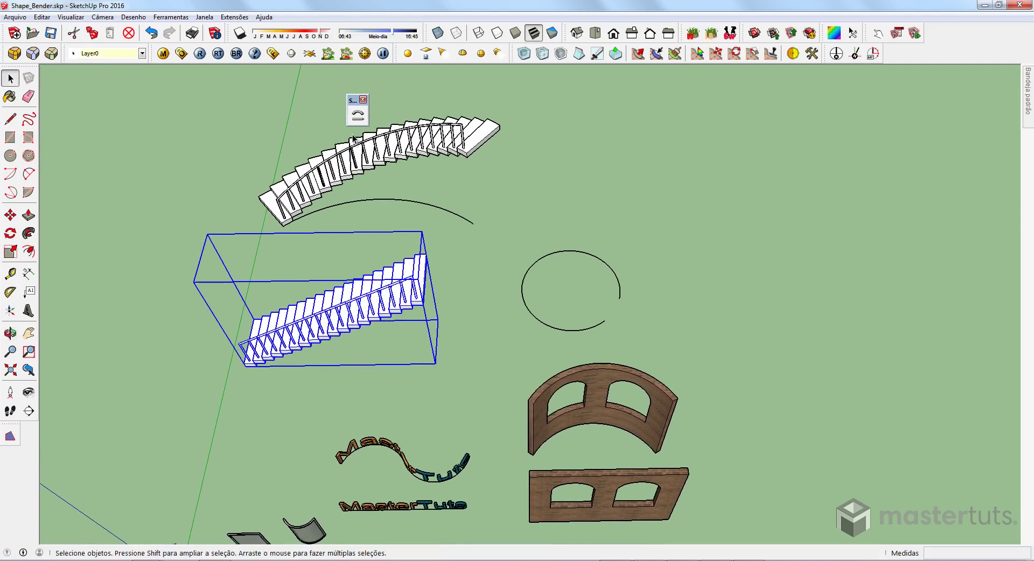
{"action": "left_click", "coordinate": [357, 114]}
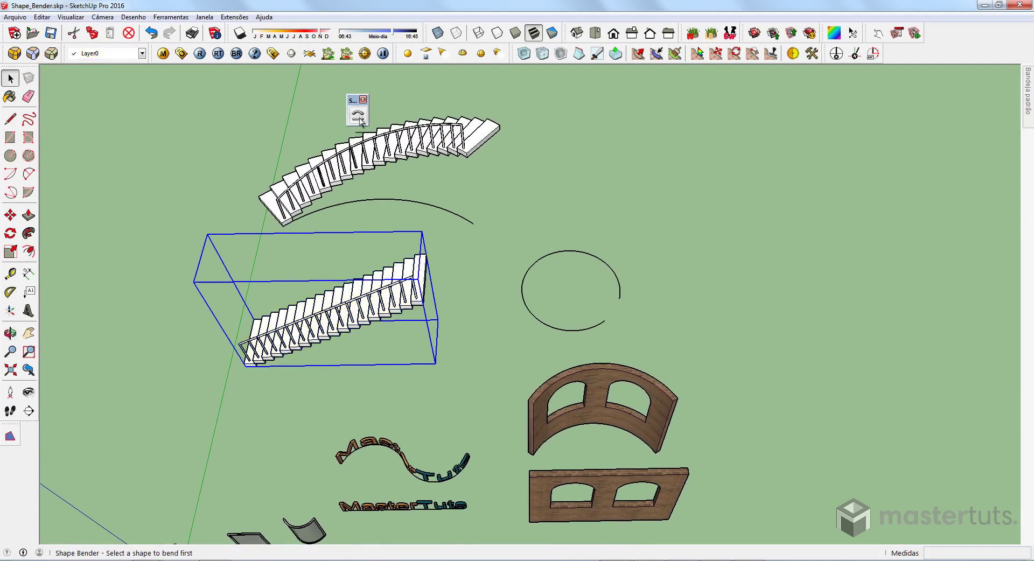
{"action": "left_click", "coordinate": [415, 365]}
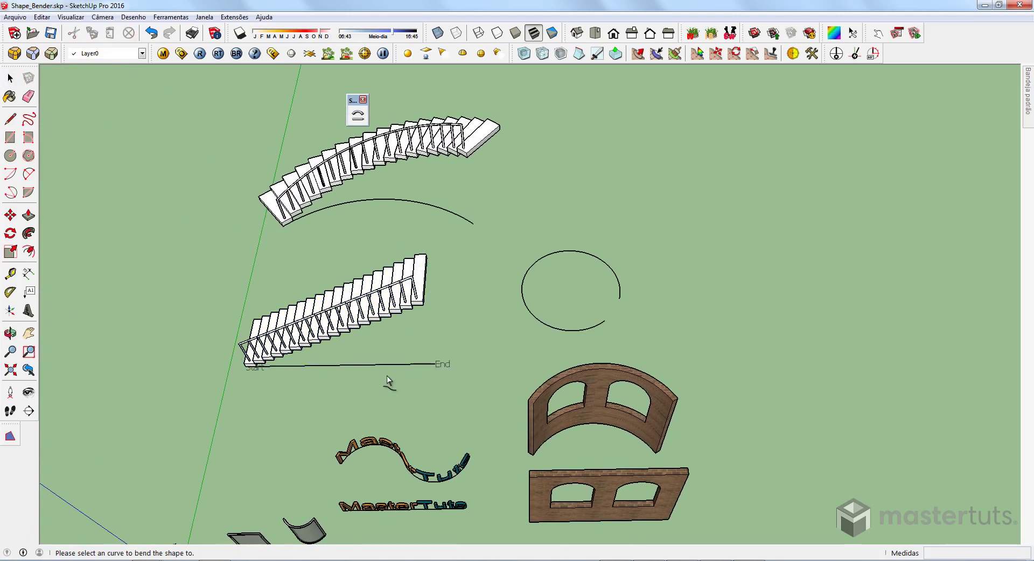
{"action": "left_click", "coordinate": [569, 333]}
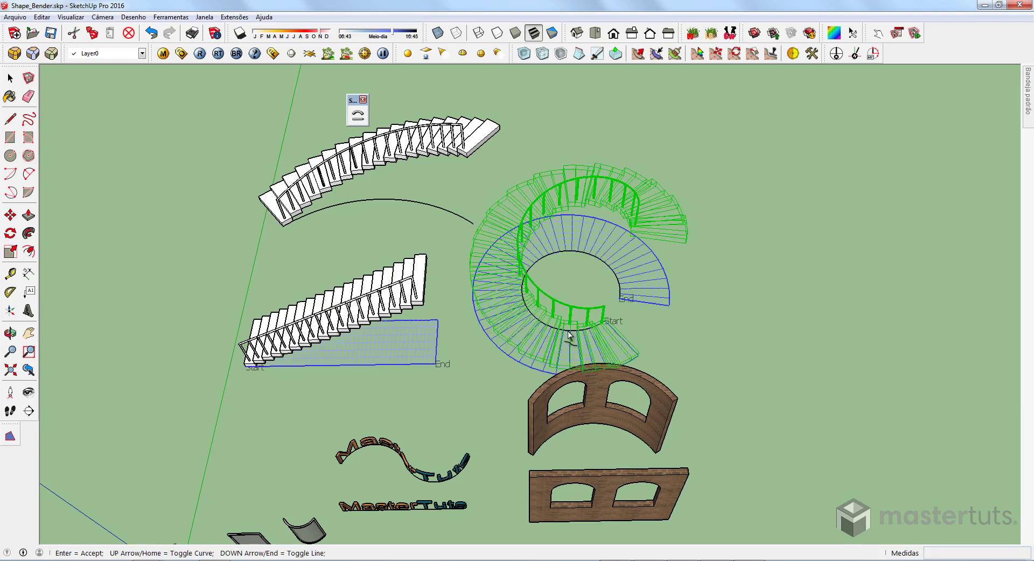
{"action": "key", "text": "Return"}
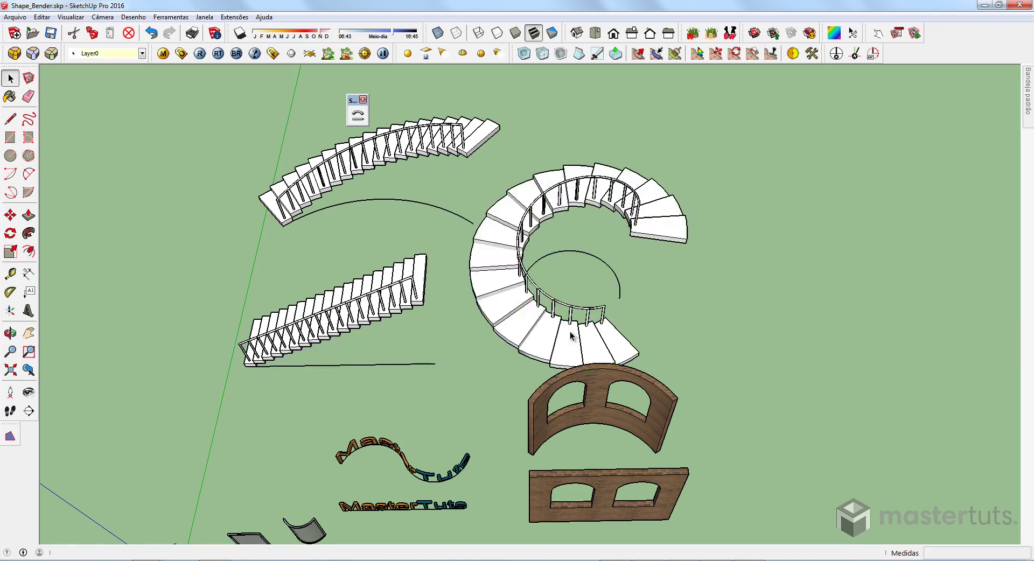
Copy the open circular curve under the new circular staircase to the empty ground beyond it
{"action": "middle_click_drag", "start_coordinate": [582, 326], "coordinate": [612, 290]}
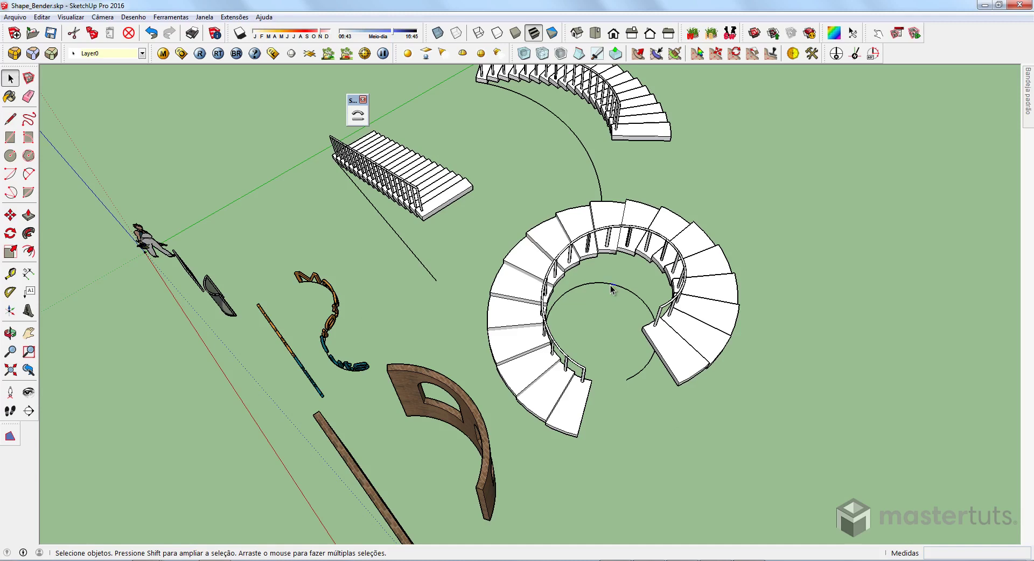
{"action": "scroll", "coordinate": [612, 290], "scroll_direction": "down", "scroll_amount": 2}
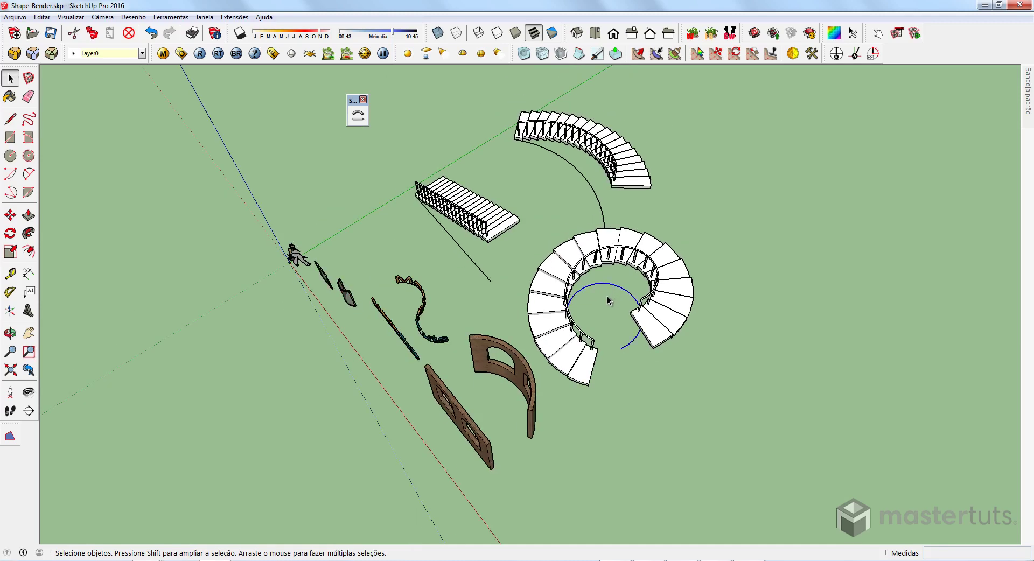
{"action": "scroll", "coordinate": [609, 301], "scroll_direction": "down", "scroll_amount": 1}
{"action": "key", "text": "m"}
{"action": "left_click", "coordinate": [614, 319]}
{"action": "key", "text": "ctrl"}
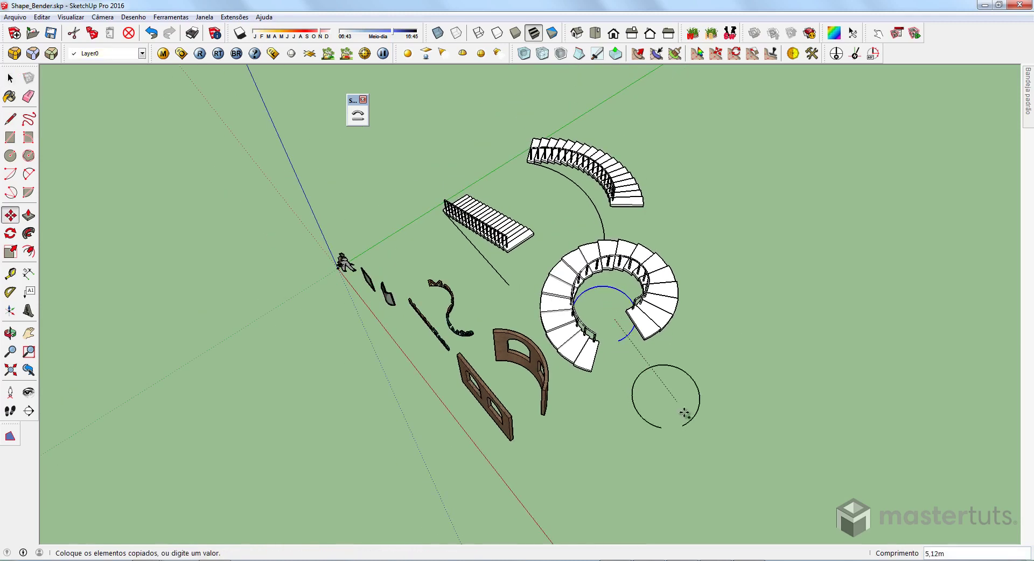
{"action": "left_click", "coordinate": [722, 433]}
Bend the straight staircase along the copied open circle with Shape Bender, toggling the curve direction so the treads point toward the centre
{"action": "middle_click_drag", "start_coordinate": [722, 432], "coordinate": [898, 344]}
{"action": "middle_click_drag", "start_coordinate": [563, 269], "coordinate": [690, 313]}
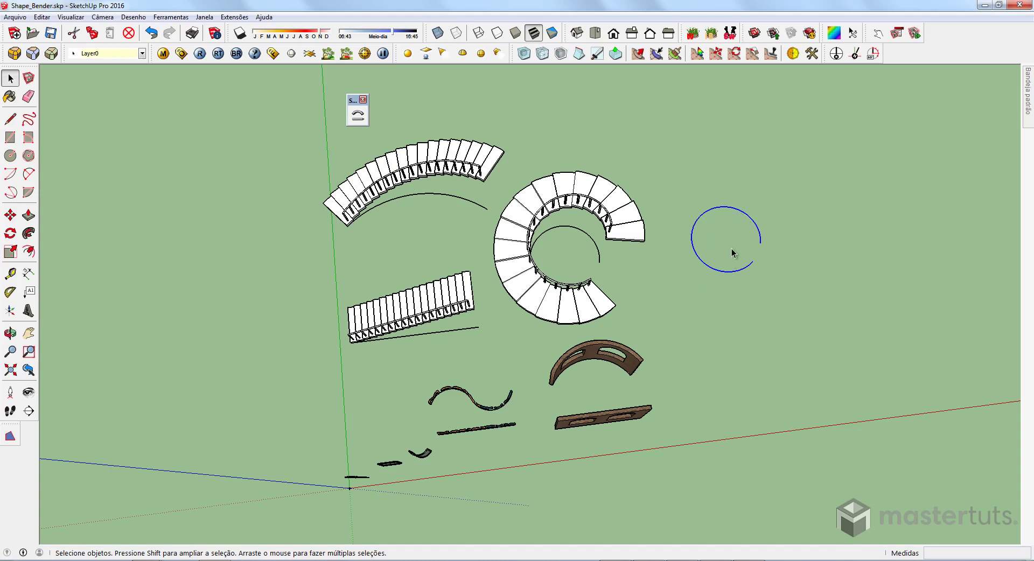
{"action": "left_click", "coordinate": [443, 303]}
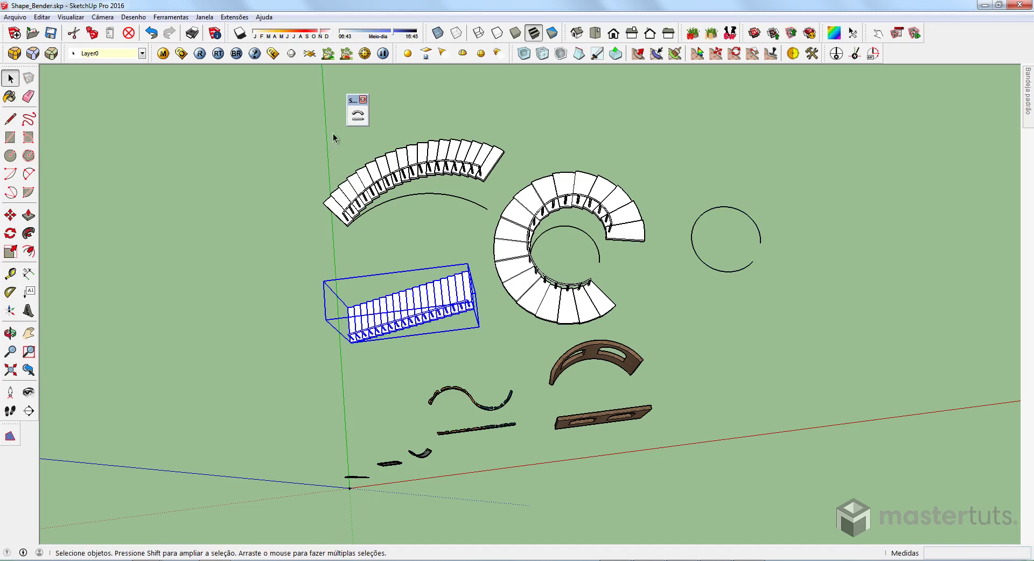
{"action": "left_click", "coordinate": [358, 115]}
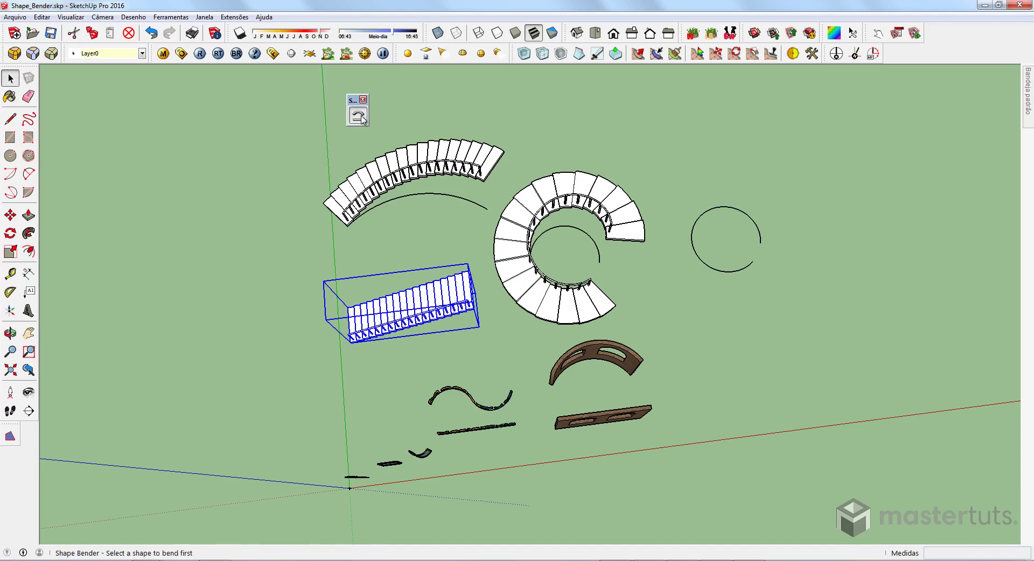
{"action": "left_click", "coordinate": [468, 331]}
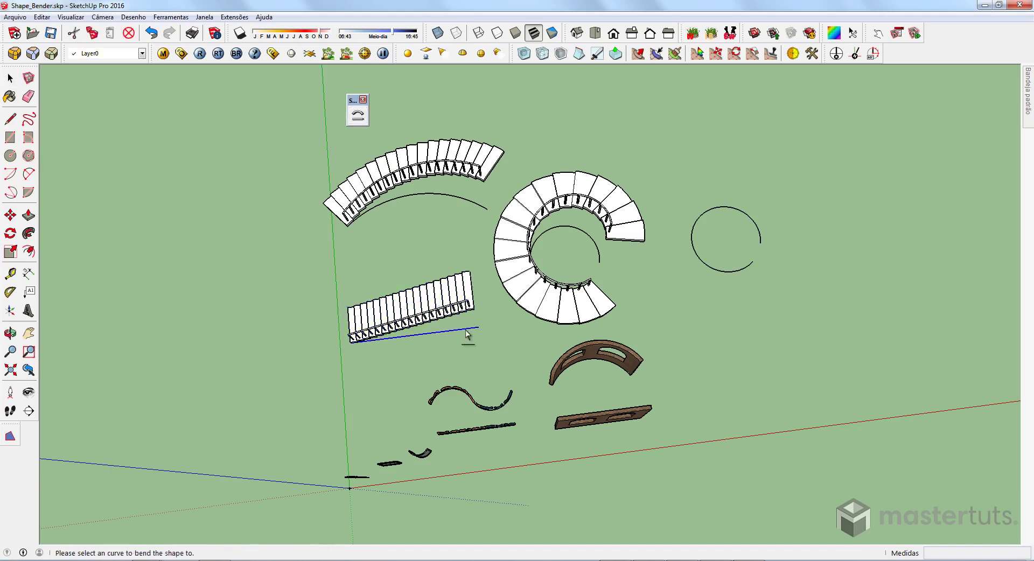
{"action": "left_click", "coordinate": [742, 276]}
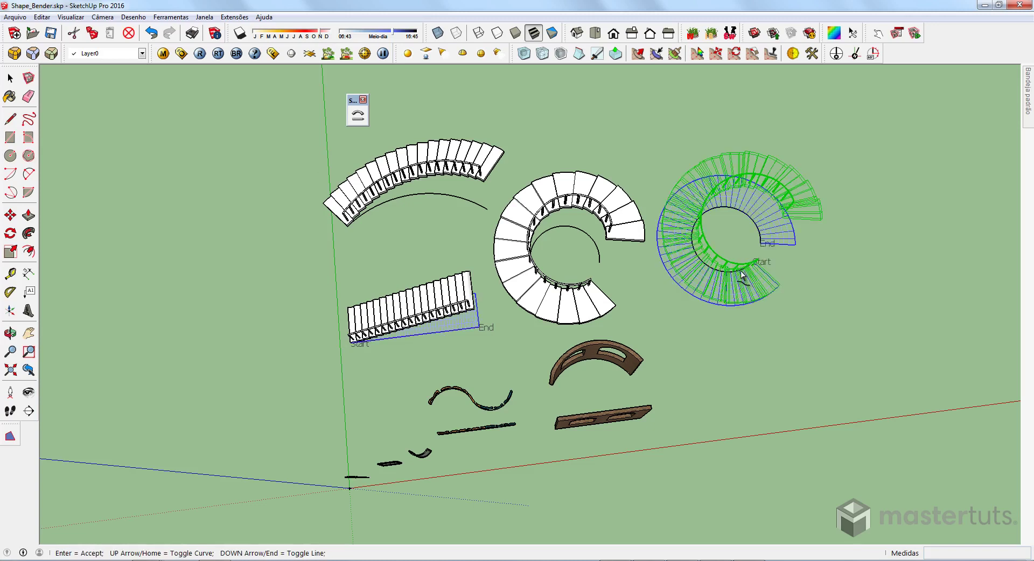
{"action": "key", "text": "Up"}
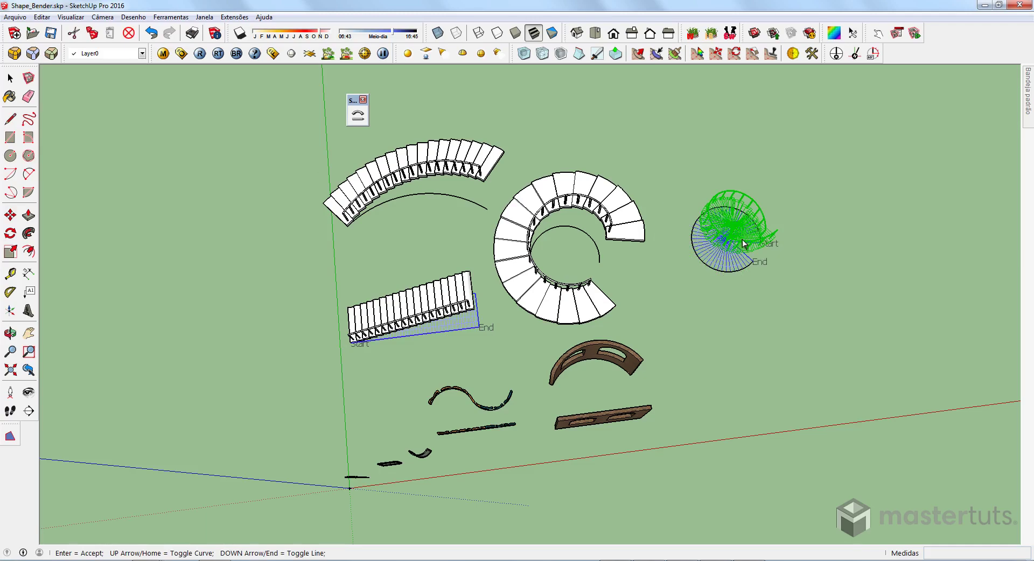
{"action": "middle_click_drag", "start_coordinate": [744, 243], "coordinate": [616, 277]}
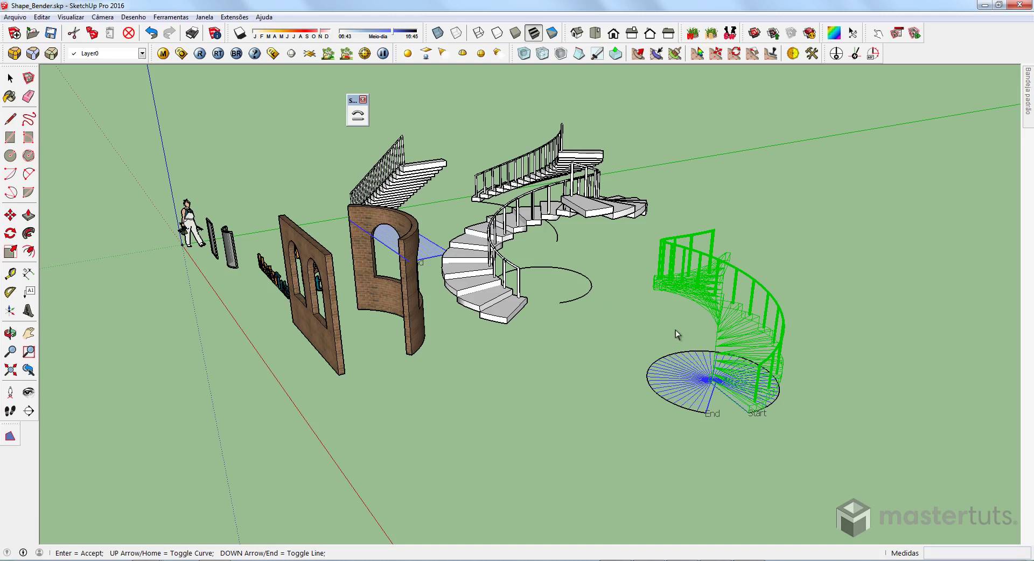
{"action": "mouse_move", "coordinate": [677, 334]}
{"action": "middle_mouse_down"}
{"action": "mouse_move", "coordinate": [540, 430]}
{"action": "mouse_move", "coordinate": [716, 503]}
{"action": "middle_mouse_up"}
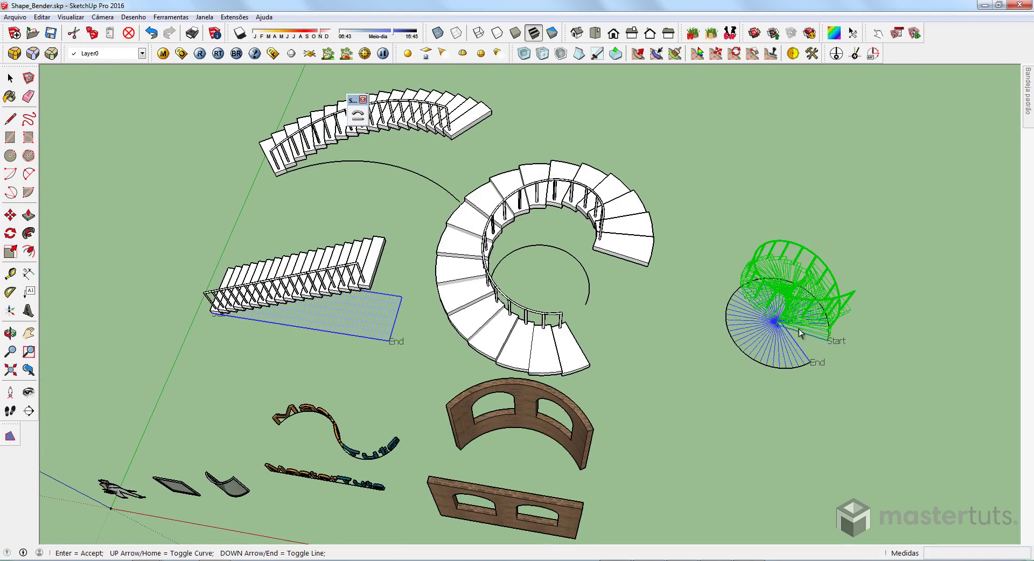
{"action": "key", "text": "Return"}
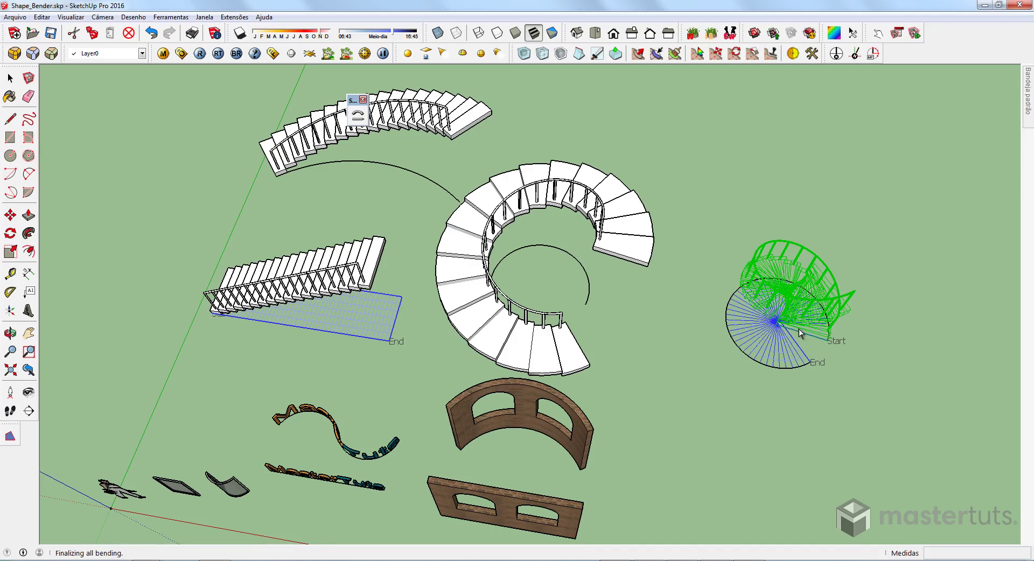
Examine the tight spiral staircase up close and compare it with the wider circular staircase from above
{"action": "middle_click_drag", "start_coordinate": [814, 386], "coordinate": [541, 441]}
{"action": "scroll", "coordinate": [566, 460], "scroll_direction": "down", "scroll_amount": 5}
{"action": "scroll", "coordinate": [378, 343], "scroll_direction": "up", "scroll_amount": 3}
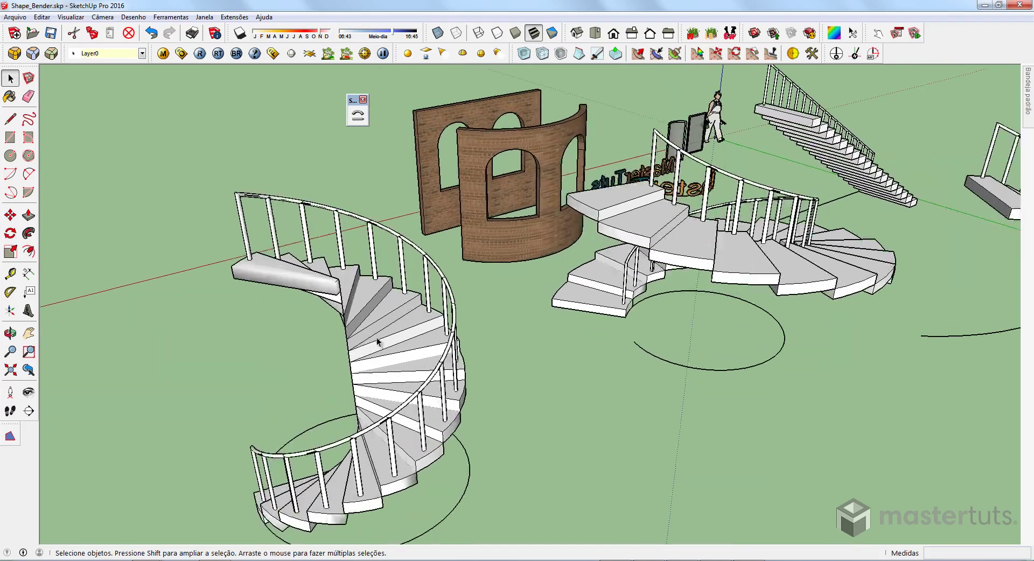
{"action": "middle_click_drag", "start_coordinate": [377, 342], "coordinate": [594, 418]}
{"action": "scroll", "coordinate": [594, 418], "scroll_direction": "up", "scroll_amount": 2}
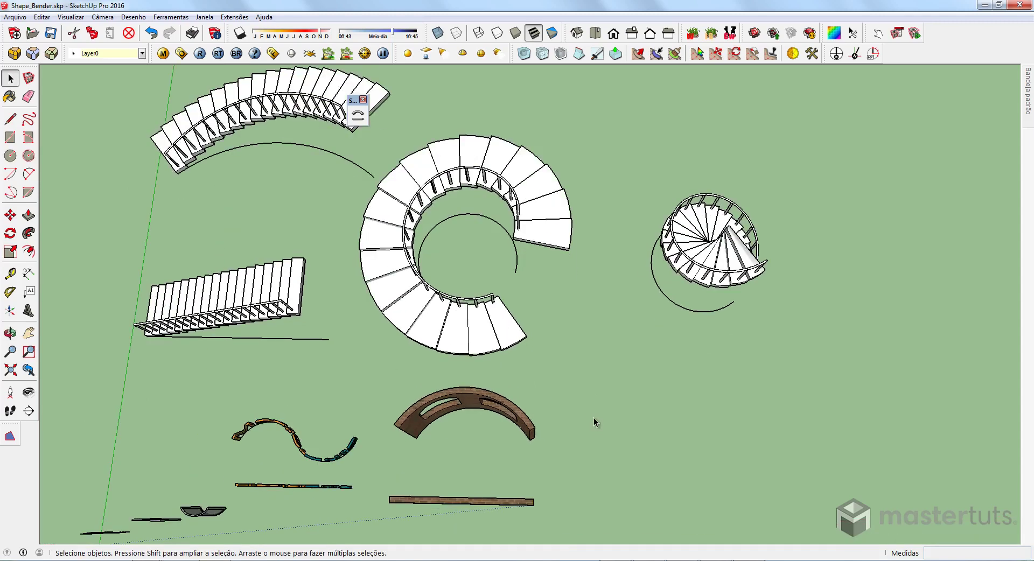